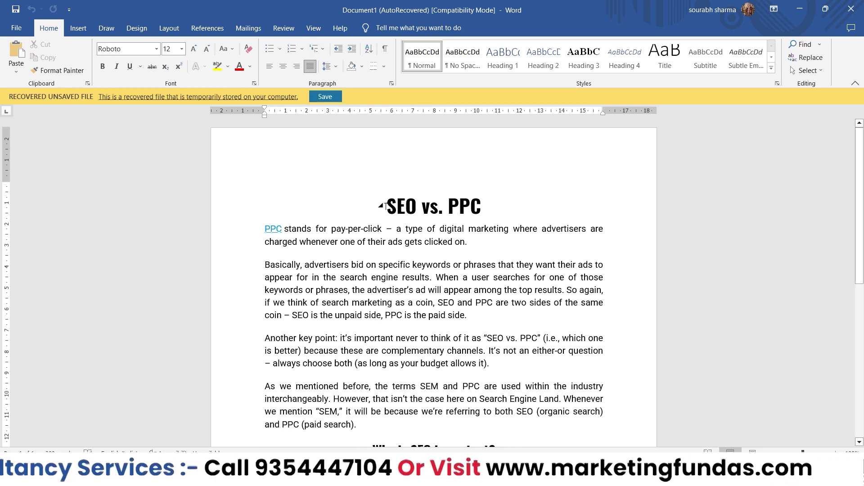
# Select the 'Basically, advertisers bid…' paragraph and show its line spacing choices
pyautogui.click(329, 67)
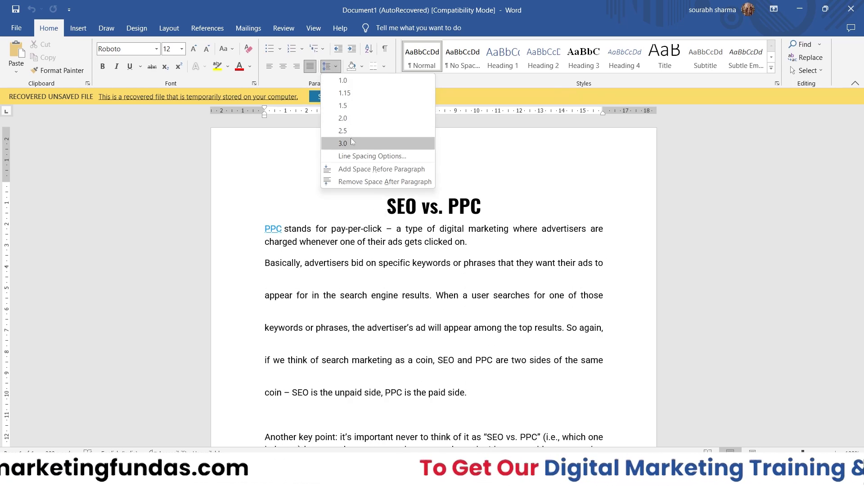
pyautogui.click(276, 196)
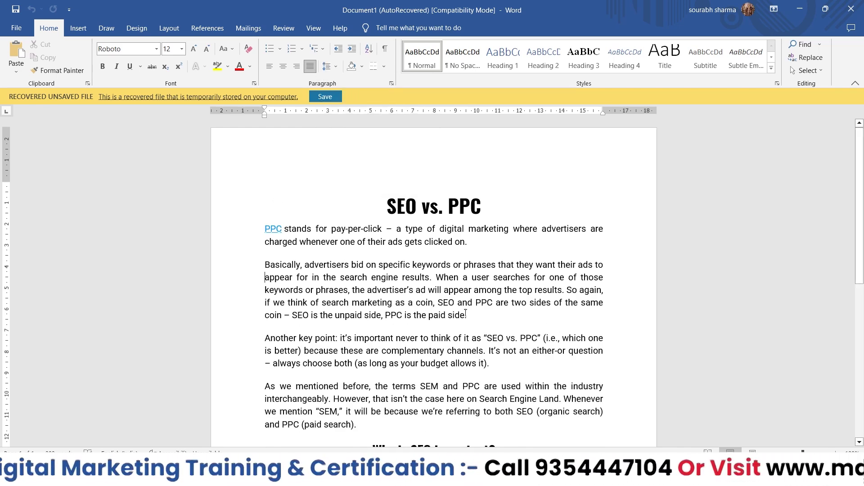
pyautogui.moveTo(470, 315); pyautogui.dragTo(265, 272)
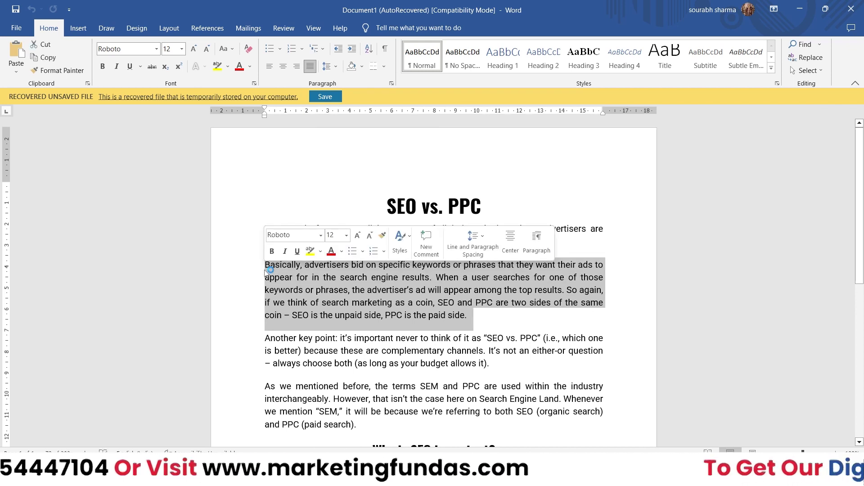
pyautogui.click(470, 320)
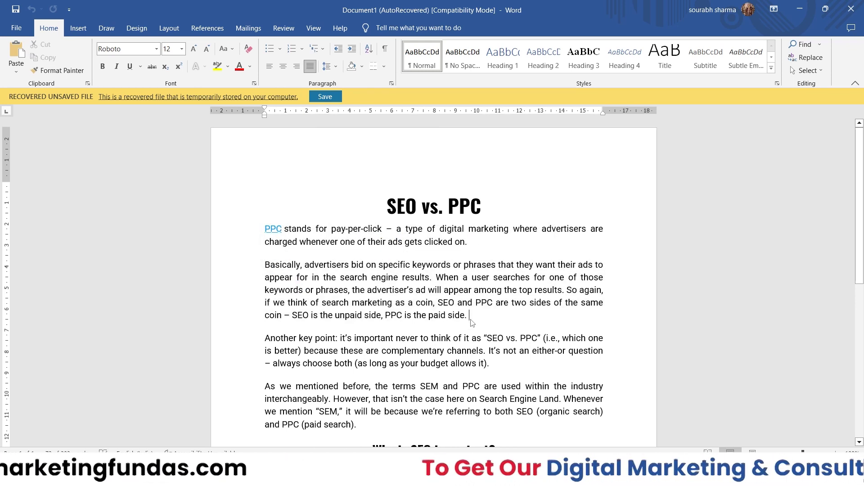
pyautogui.moveTo(472, 322); pyautogui.dragTo(293, 265)
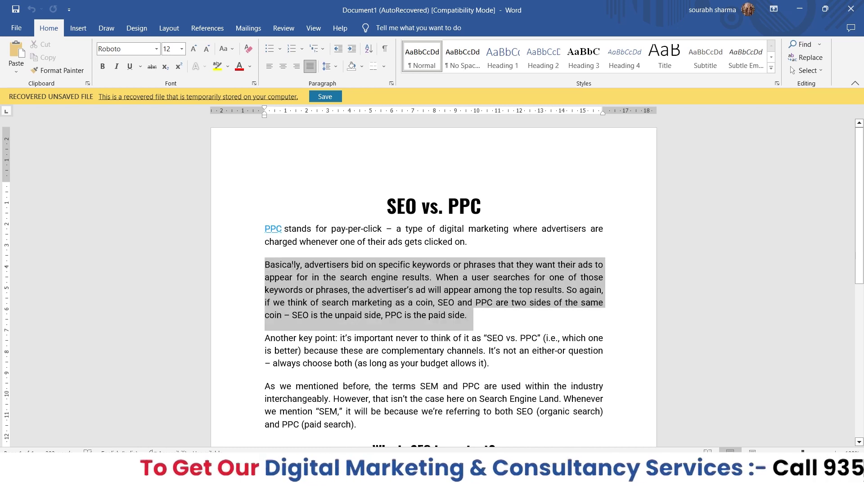
pyautogui.click(338, 67)
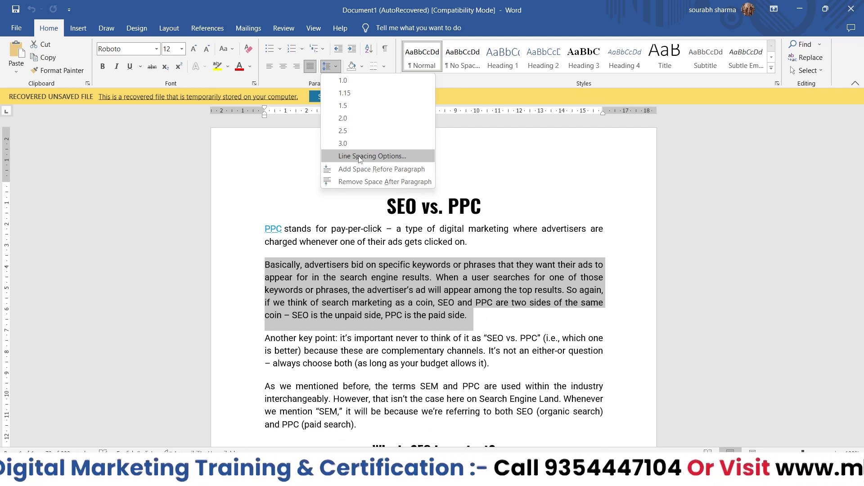
pyautogui.click(359, 158)
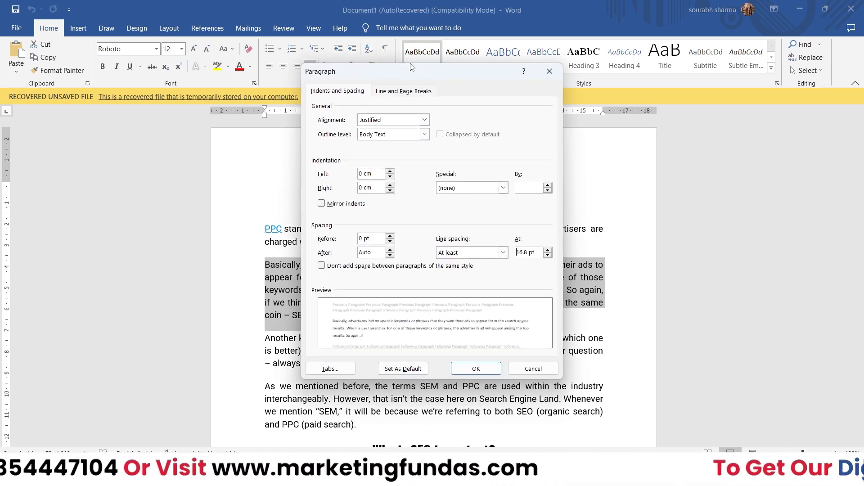
pyautogui.moveTo(421, 74); pyautogui.dragTo(443, 78)
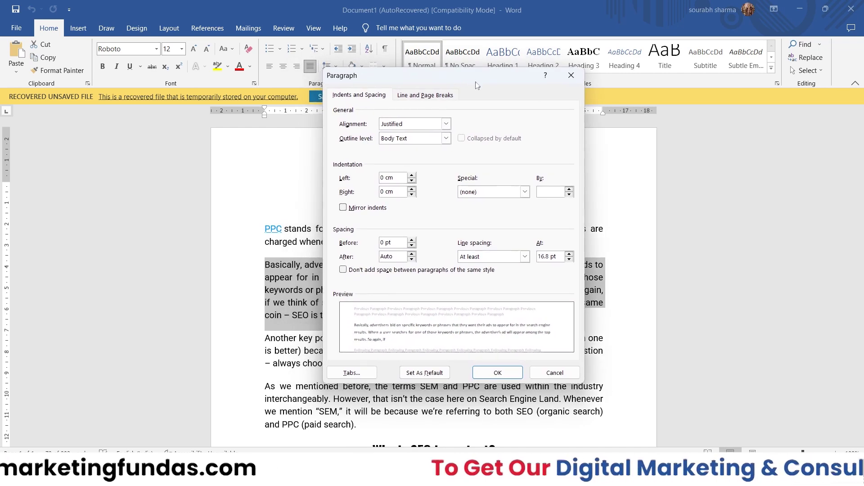
pyautogui.click(570, 75)
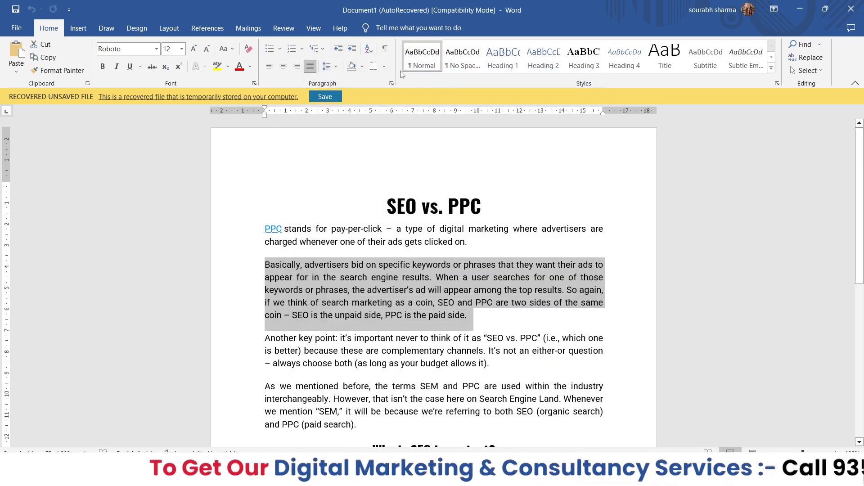
pyautogui.click(335, 69)
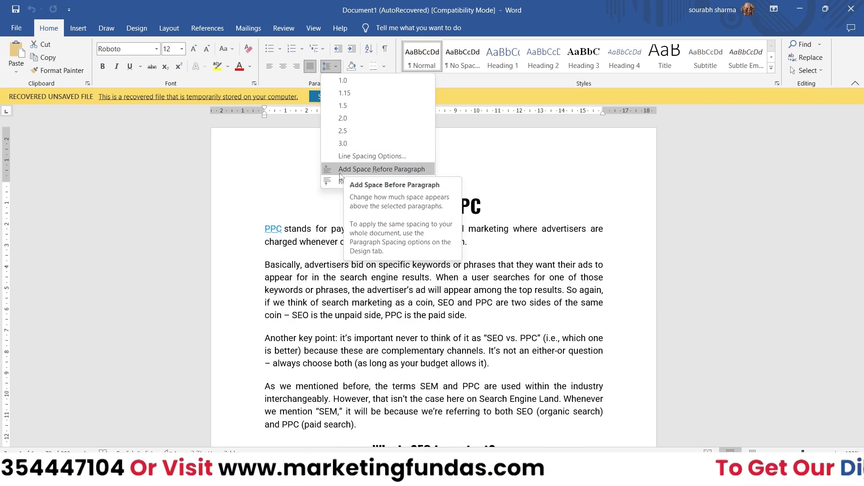
pyautogui.click(324, 171)
pyautogui.moveTo(262, 229); pyautogui.dragTo(428, 412)
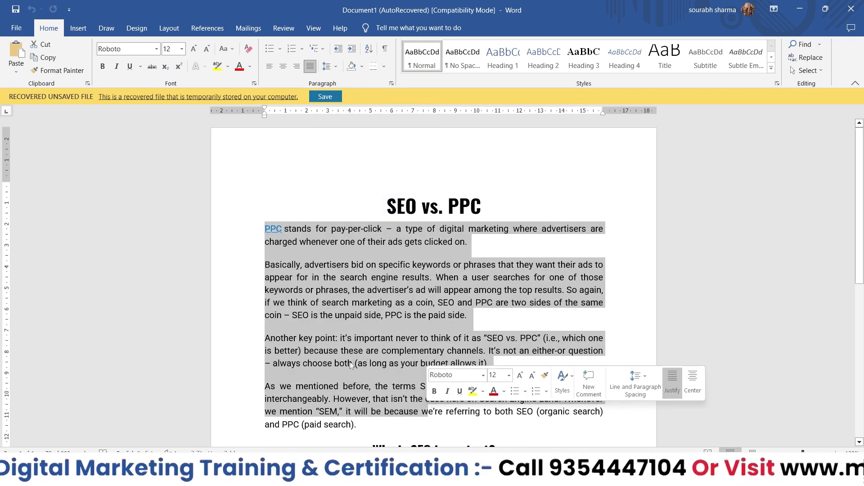
pyautogui.click(352, 376)
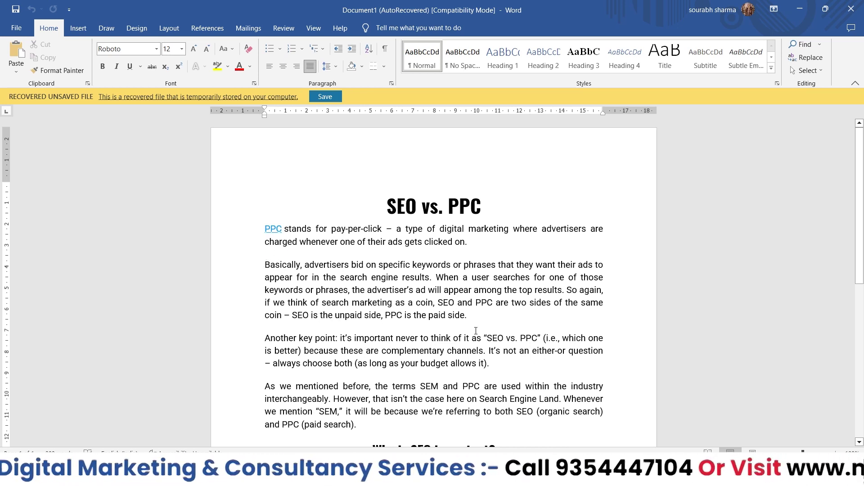
# Remove space after and add space before for the first four body paragraphs
pyautogui.moveTo(303, 312); pyautogui.dragTo(264, 228)
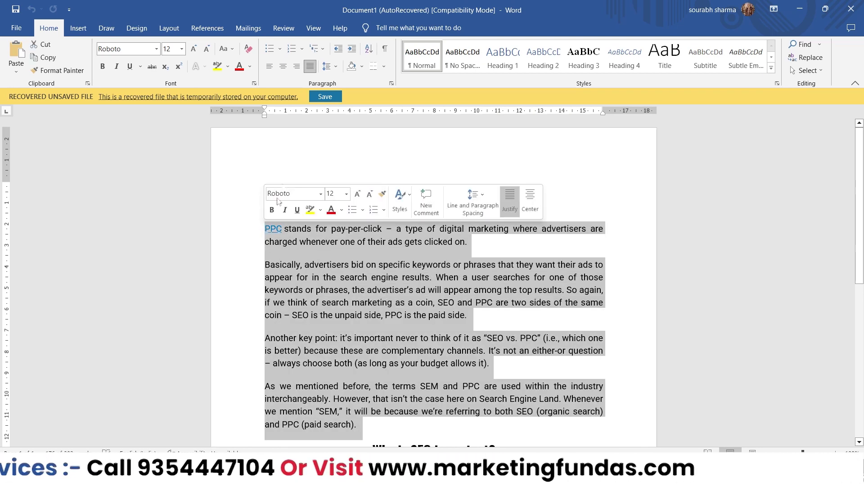
pyautogui.click(328, 66)
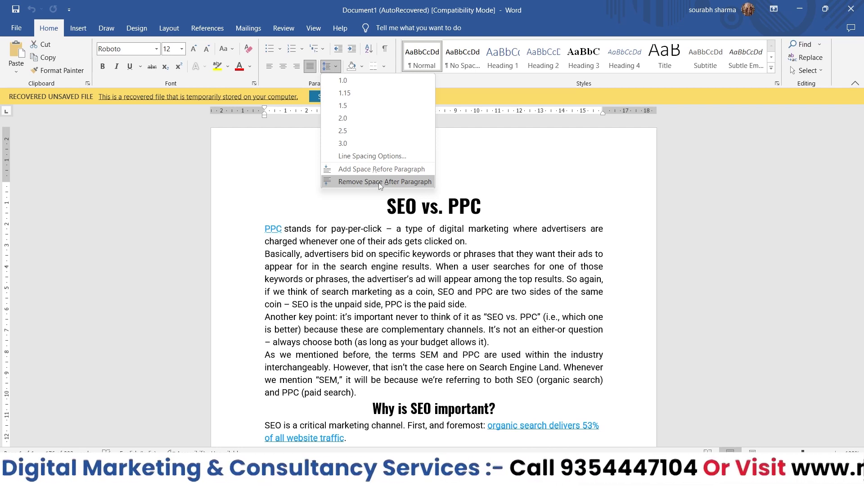
pyautogui.click(379, 182)
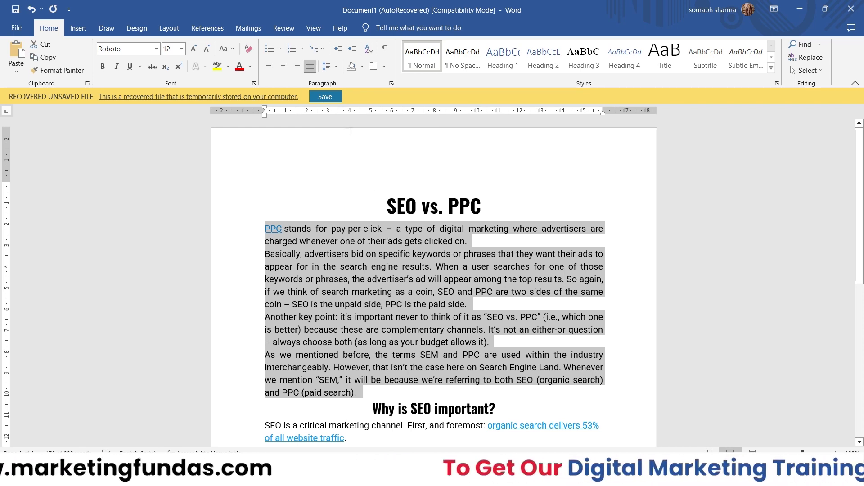
pyautogui.click(333, 68)
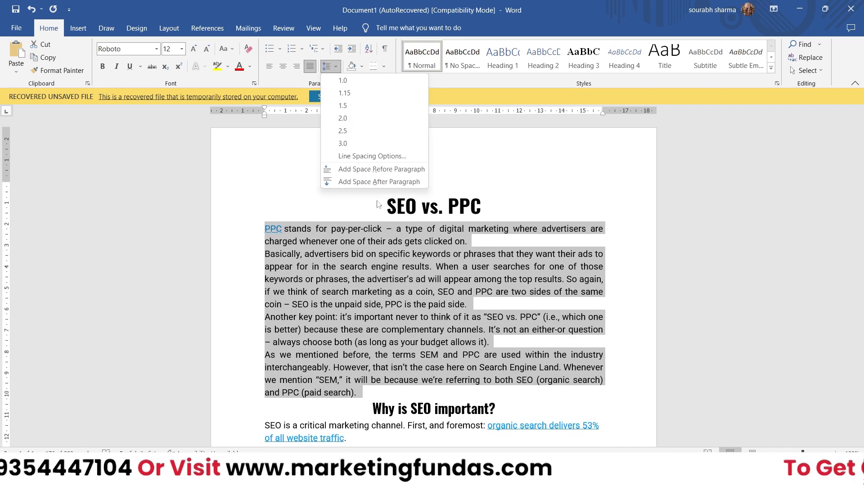
pyautogui.click(358, 170)
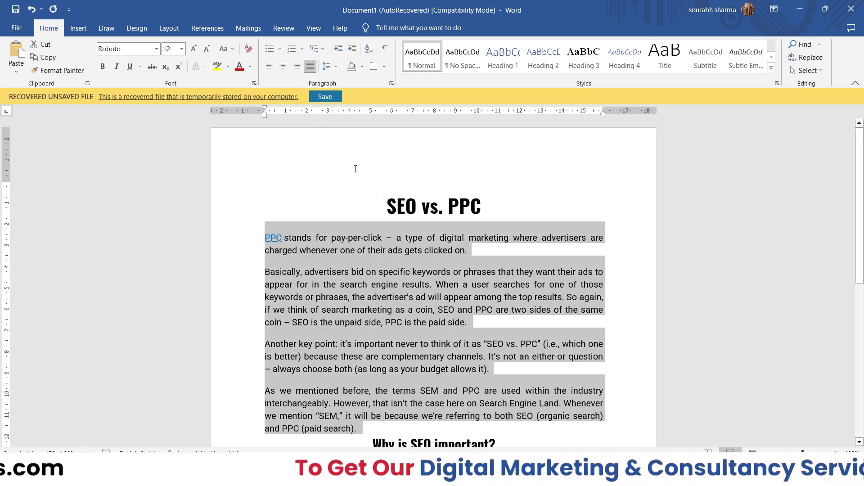
# Place the cursor in the first 'PPC stands for…' paragraph and show its spacing choices
pyautogui.click(347, 238)
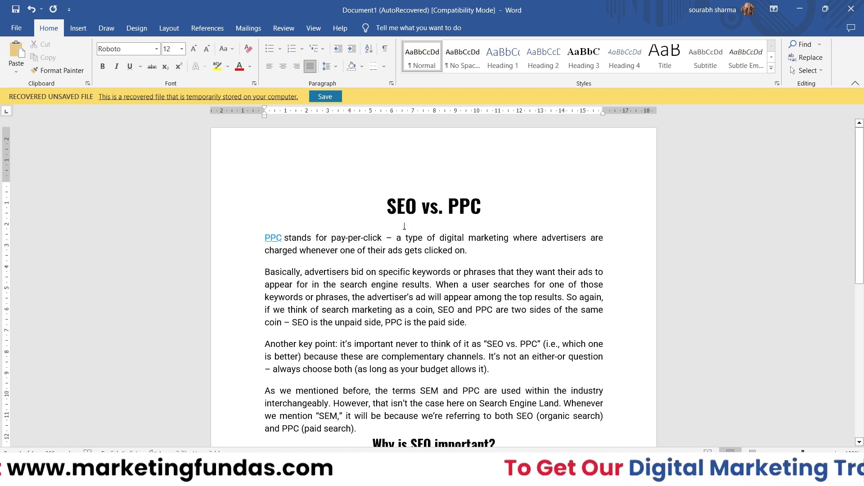
pyautogui.click(269, 227)
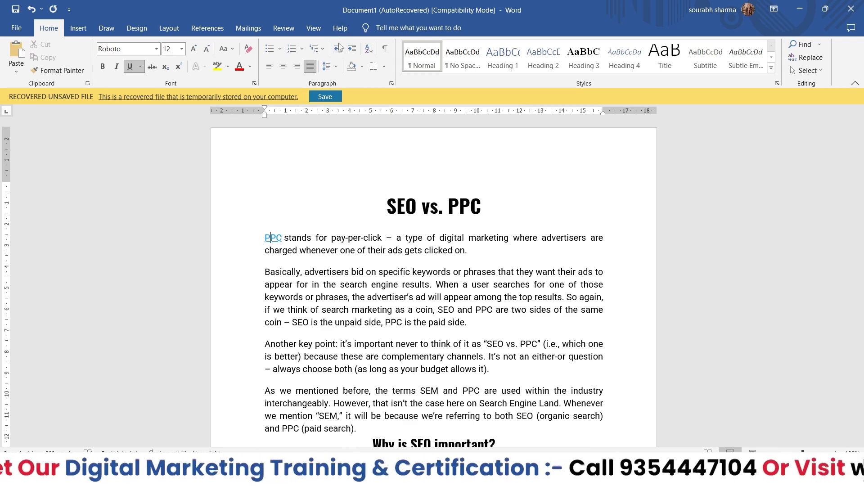
pyautogui.click(327, 66)
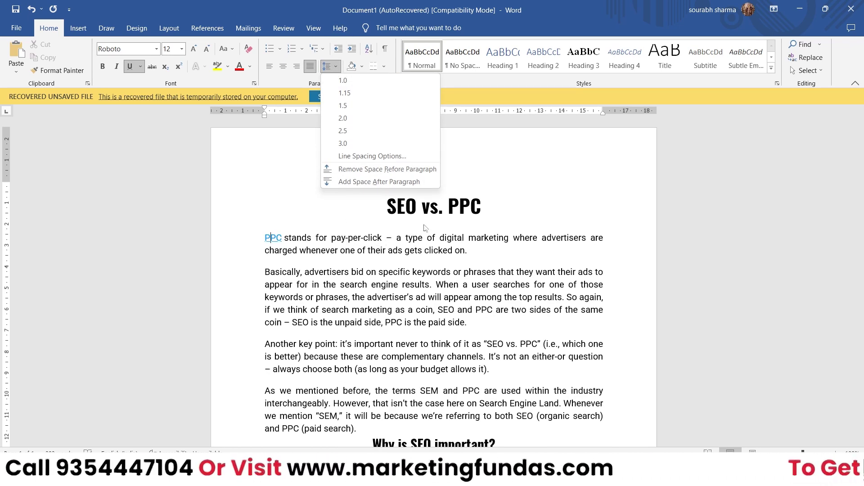
pyautogui.click(574, 263)
pyautogui.scroll(-2, 434, 284)
pyautogui.scroll(-2, 433, 283)
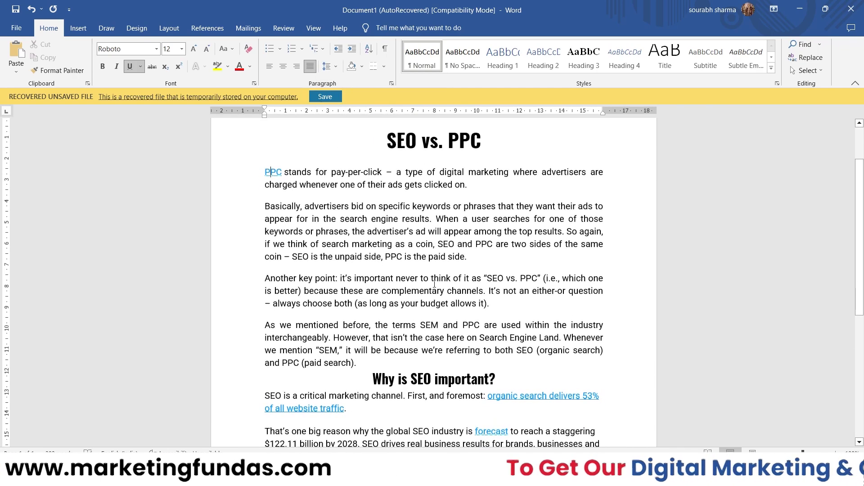
pyautogui.scroll(3, 434, 279)
pyautogui.click(363, 66)
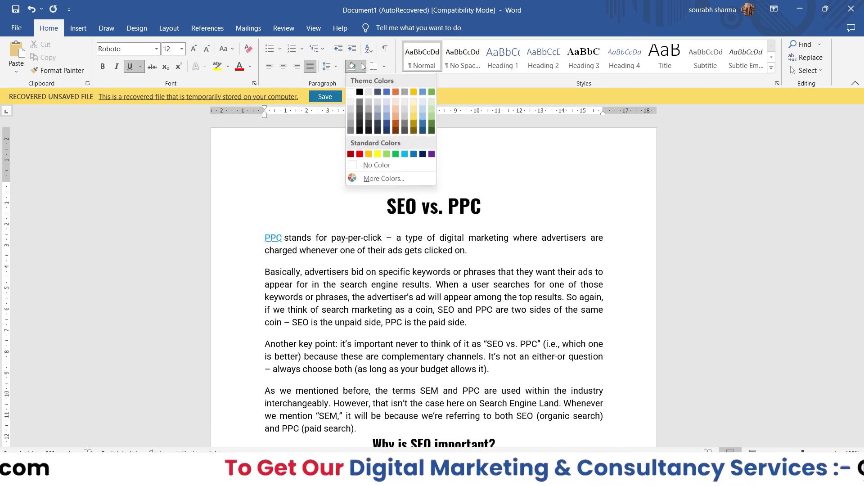
pyautogui.click(338, 66)
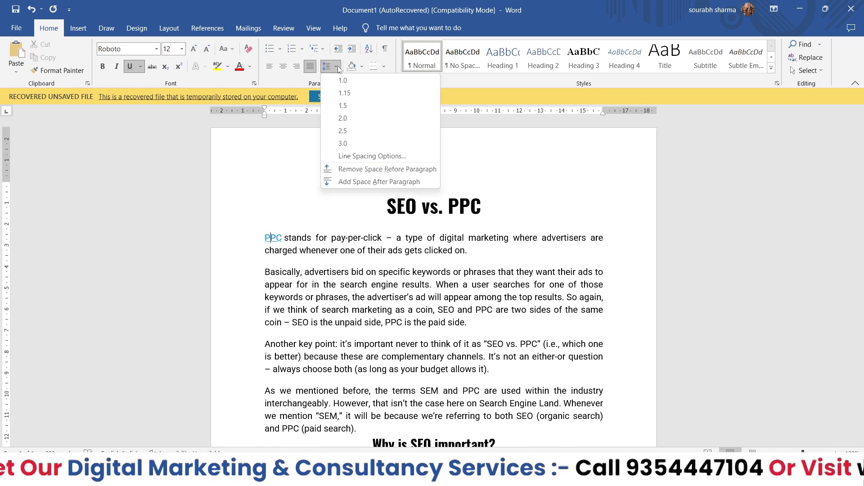
pyautogui.click(360, 67)
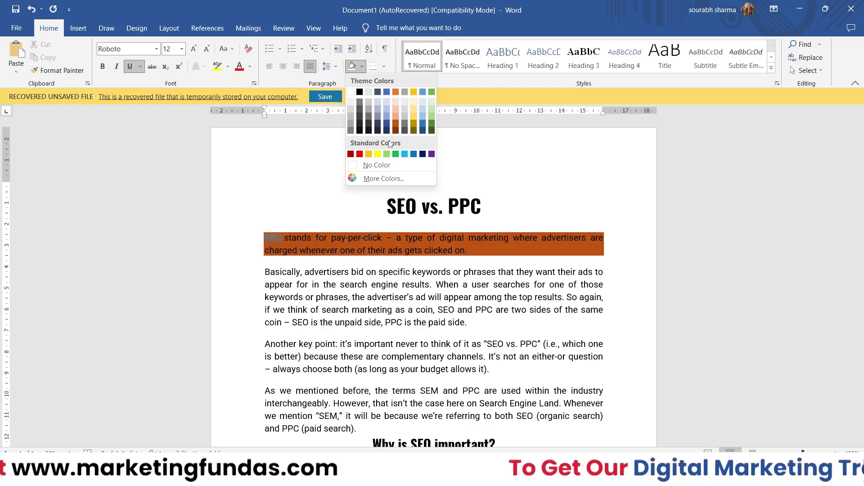
pyautogui.click(418, 285)
pyautogui.click(416, 289)
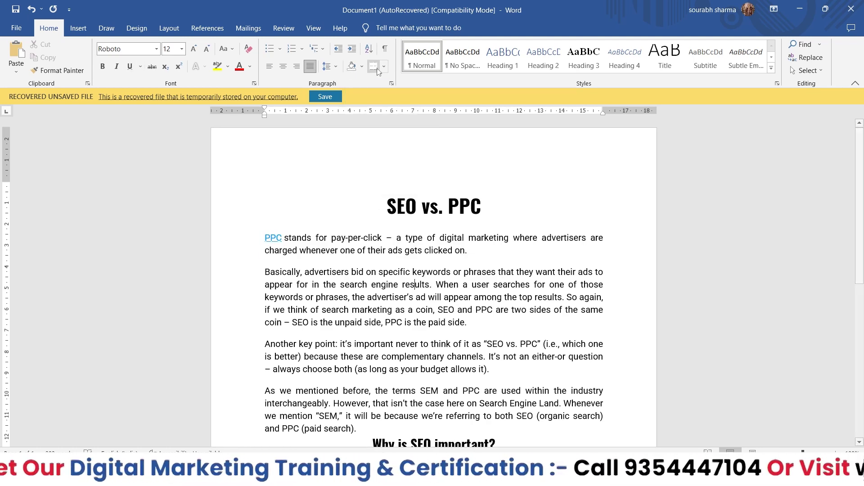
pyautogui.click(358, 68)
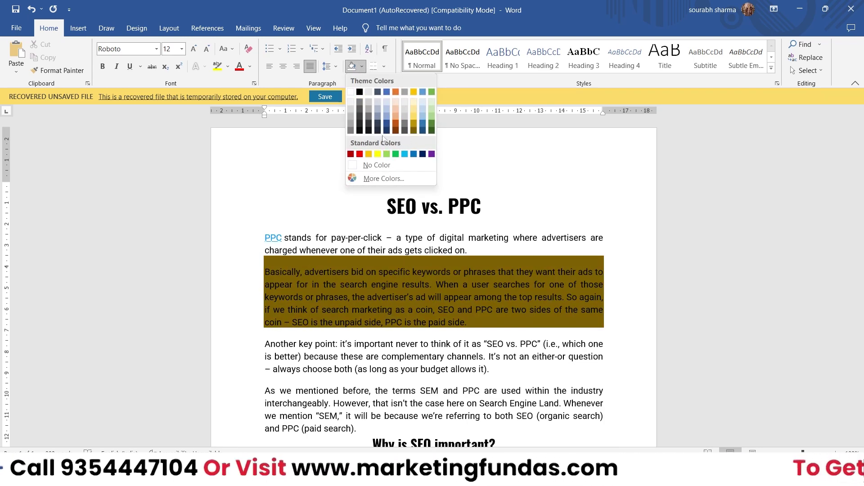
pyautogui.click(439, 209)
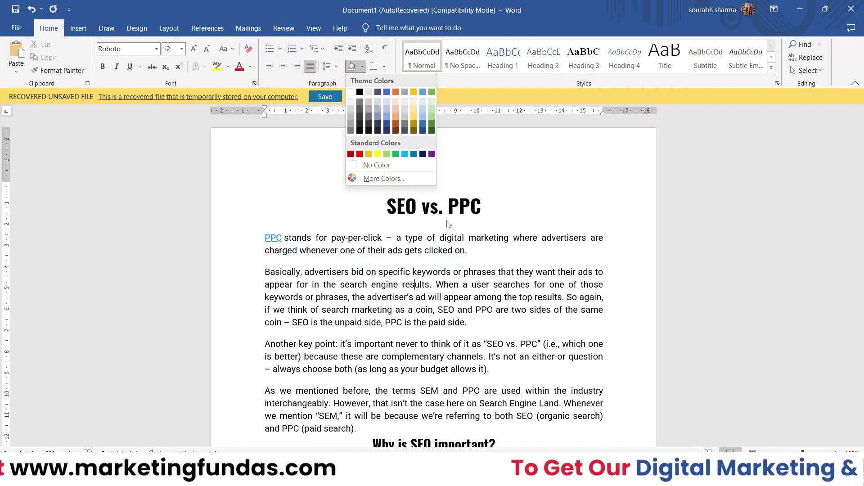
pyautogui.scroll(-4, 500, 336)
pyautogui.scroll(-4, 500, 336)
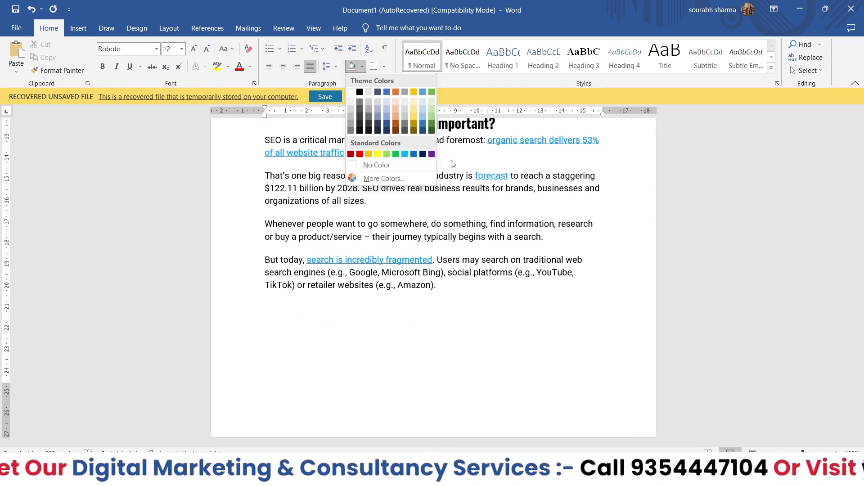
pyautogui.scroll(8, 550, 293)
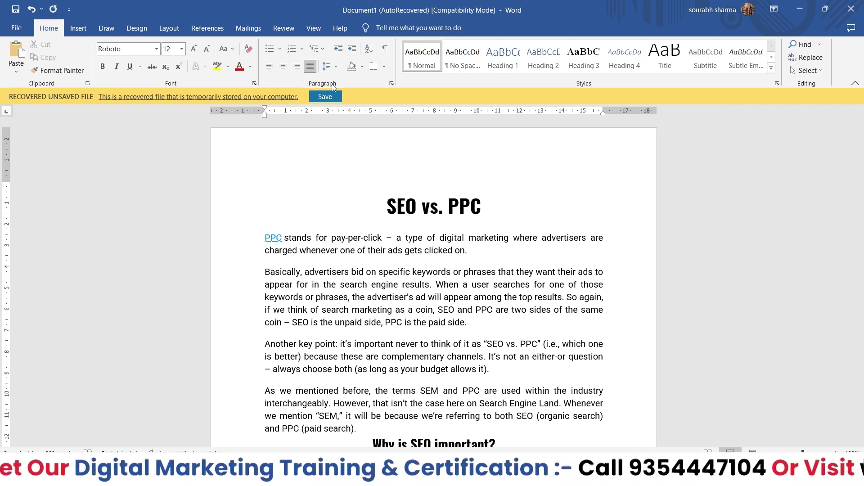
# Open Line Spacing Options and move the Paragraph dialog right, clear of the heading
pyautogui.click(391, 85)
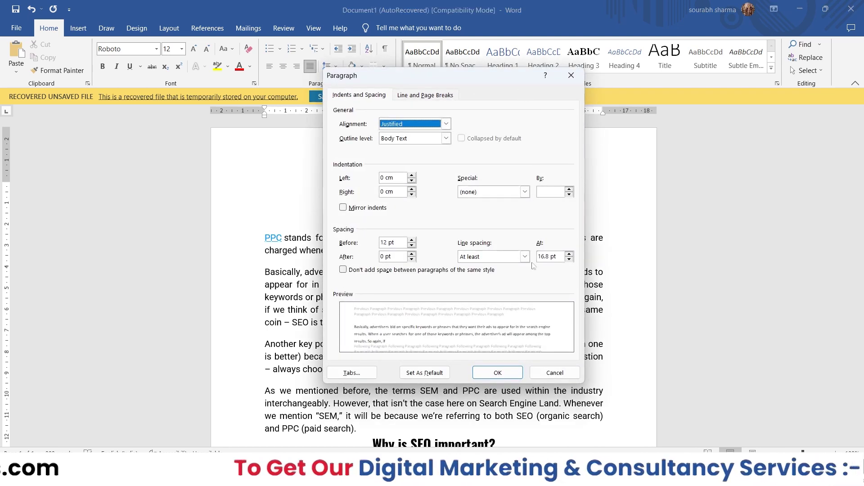
pyautogui.click(555, 372)
pyautogui.click(335, 67)
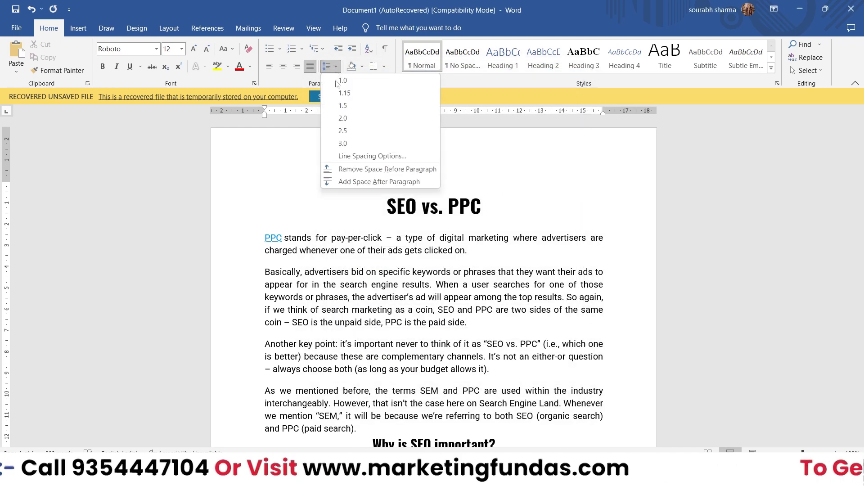
pyautogui.click(349, 155)
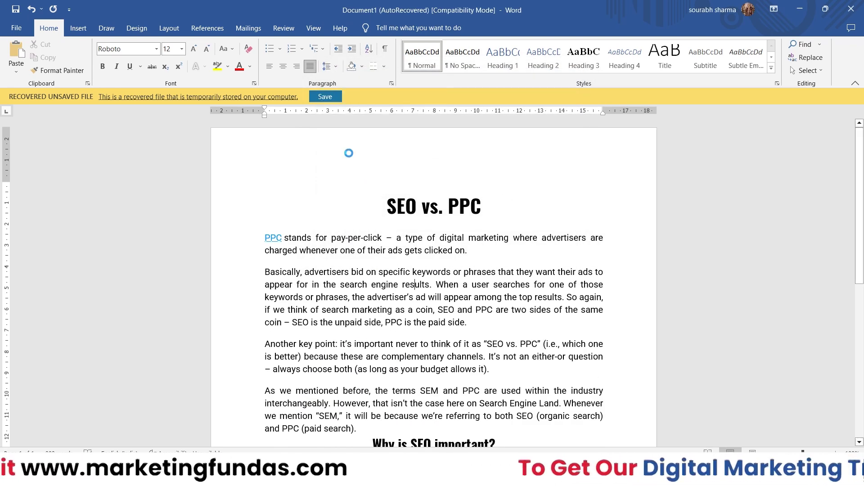
pyautogui.moveTo(440, 83); pyautogui.dragTo(506, 73)
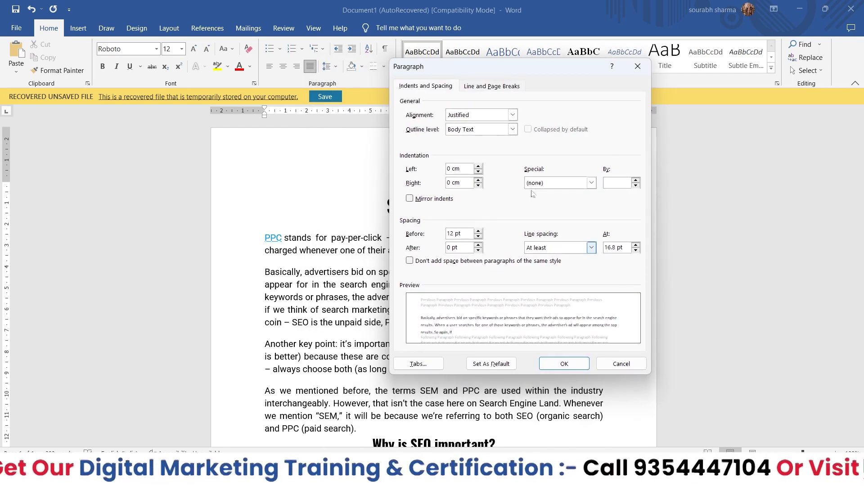
pyautogui.moveTo(576, 70); pyautogui.dragTo(711, 70)
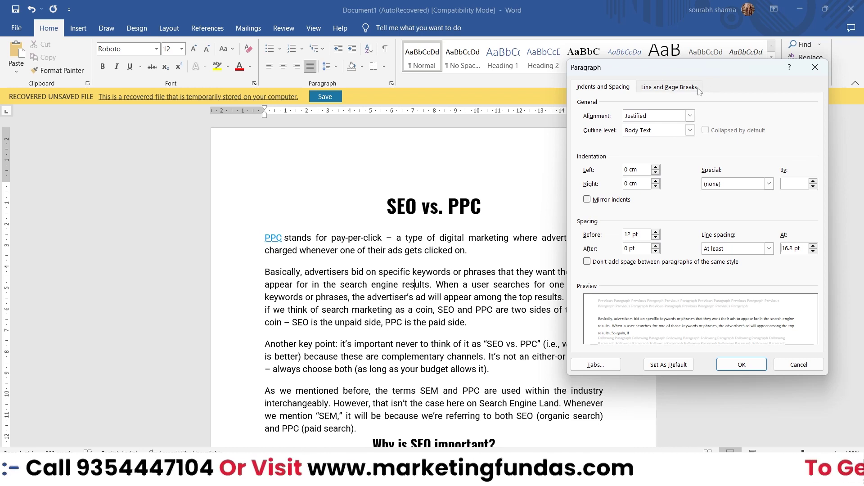
# Check the Alignment and Outline level lists, then close the Paragraph dialog unchanged
pyautogui.click(690, 116)
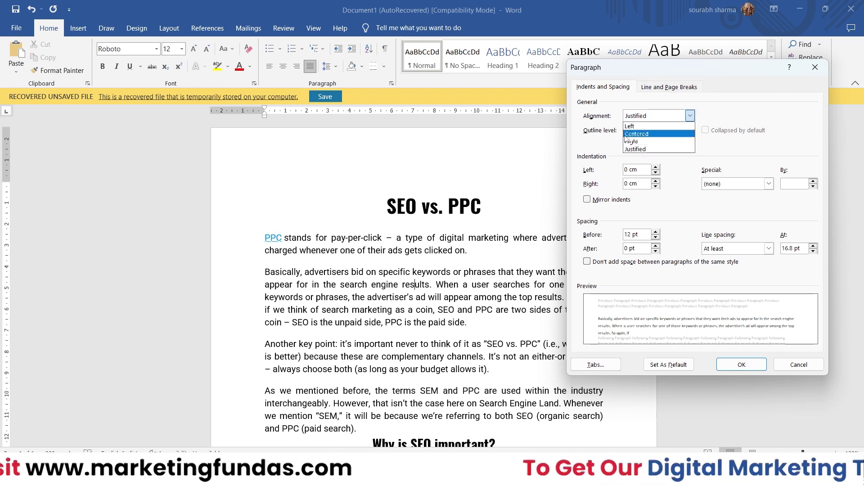
pyautogui.click(611, 143)
pyautogui.click(690, 131)
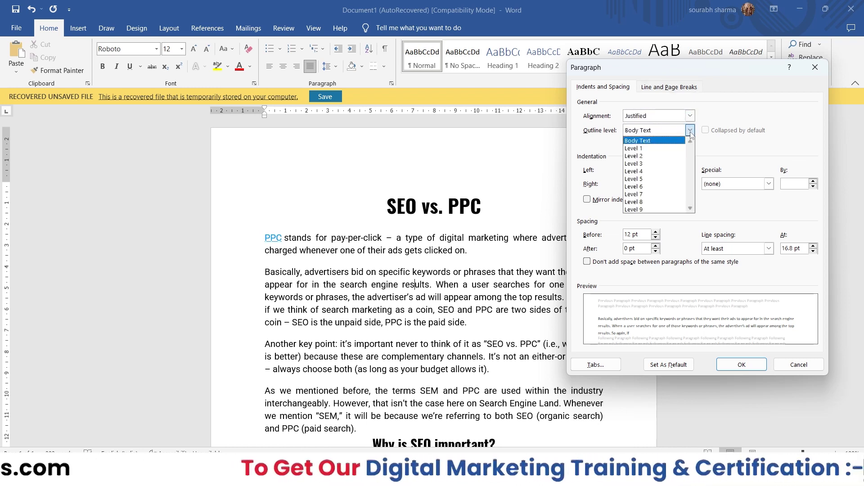
pyautogui.click(590, 141)
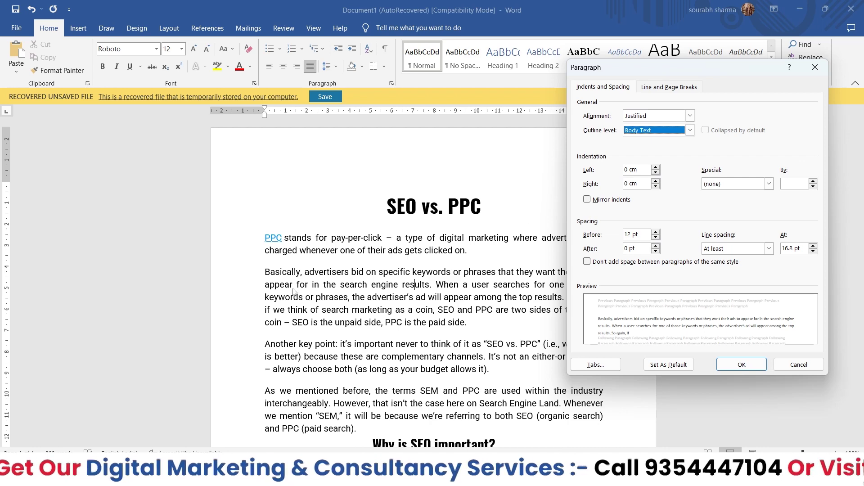
pyautogui.click(269, 275)
pyautogui.click(793, 368)
# Select the 'Basically' paragraph and raise its left indent to 1 cm
pyautogui.moveTo(266, 271); pyautogui.dragTo(470, 322)
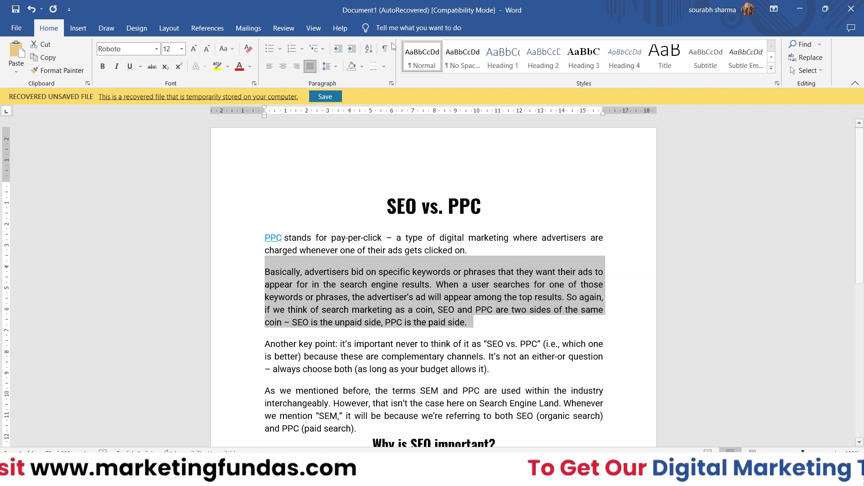
pyautogui.click(391, 84)
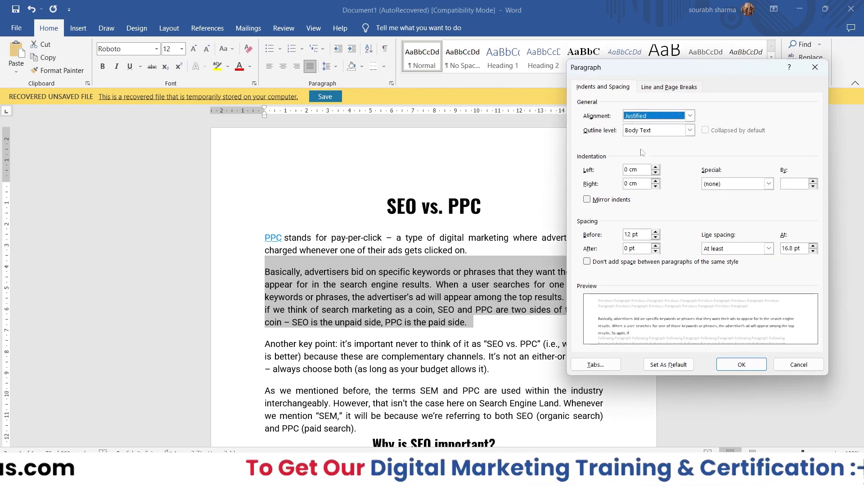
pyautogui.click(656, 167)
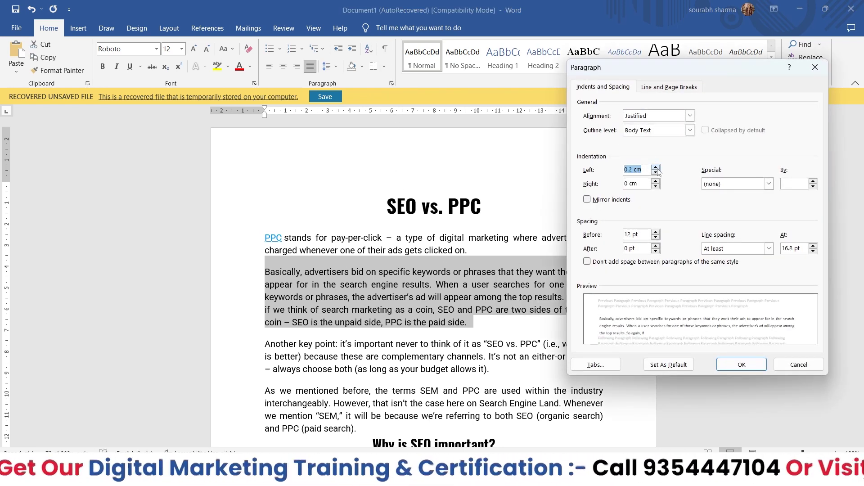
pyautogui.click(656, 167)
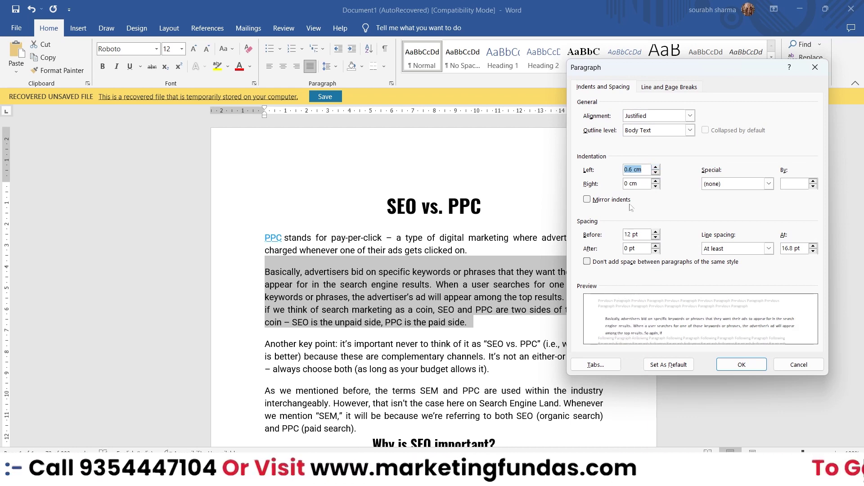
pyautogui.click(656, 167)
pyautogui.click(656, 167)
pyautogui.click(656, 167)
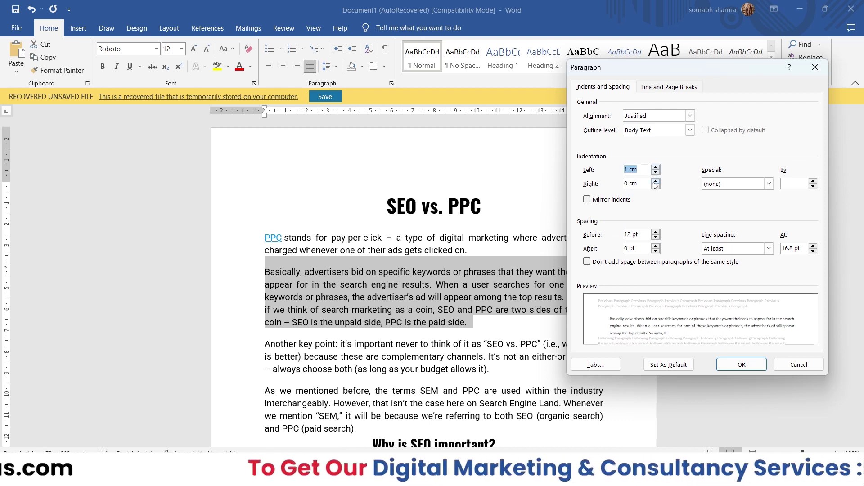
# Set the paragraph's right indent to 2 cm
pyautogui.click(655, 181)
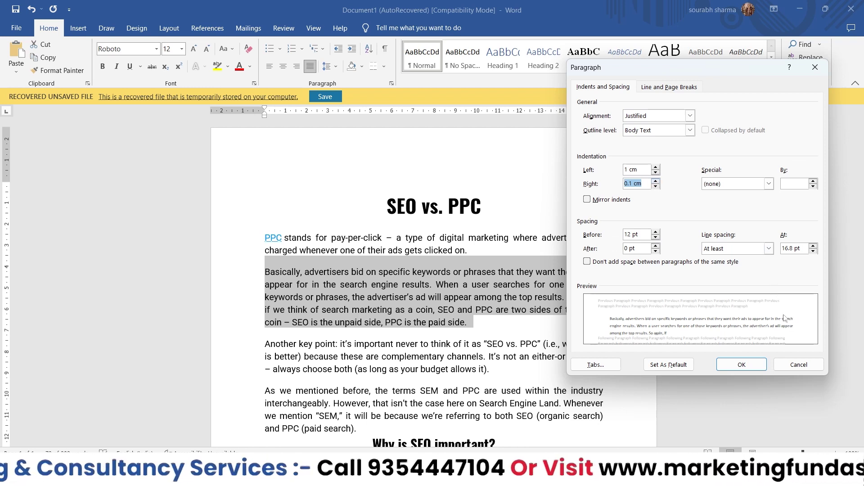
pyautogui.click(655, 181)
pyautogui.click(655, 181)
pyautogui.click(655, 181)
pyautogui.click(655, 181)
pyautogui.click(655, 181)
pyautogui.click(655, 181)
pyautogui.click(655, 181)
pyautogui.click(655, 182)
pyautogui.click(656, 182)
pyautogui.click(656, 181)
pyautogui.click(656, 181)
pyautogui.click(656, 181)
pyautogui.click(656, 182)
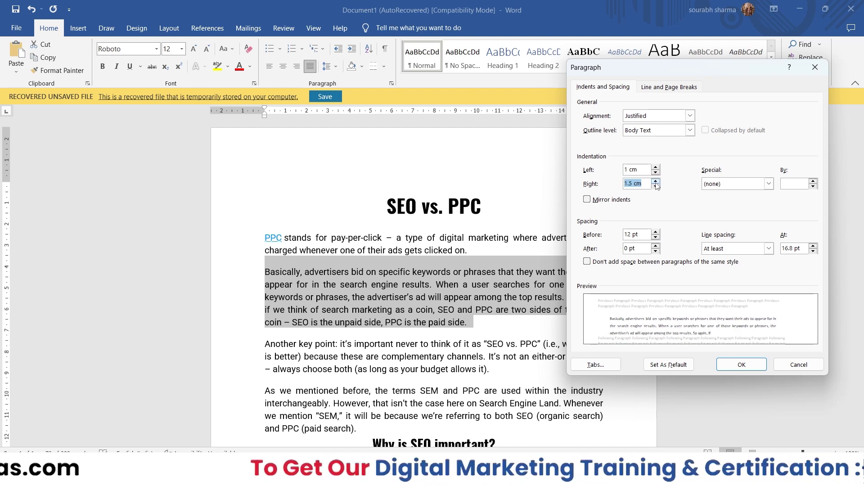
pyautogui.click(656, 187)
pyautogui.click(656, 187)
pyautogui.click(656, 187)
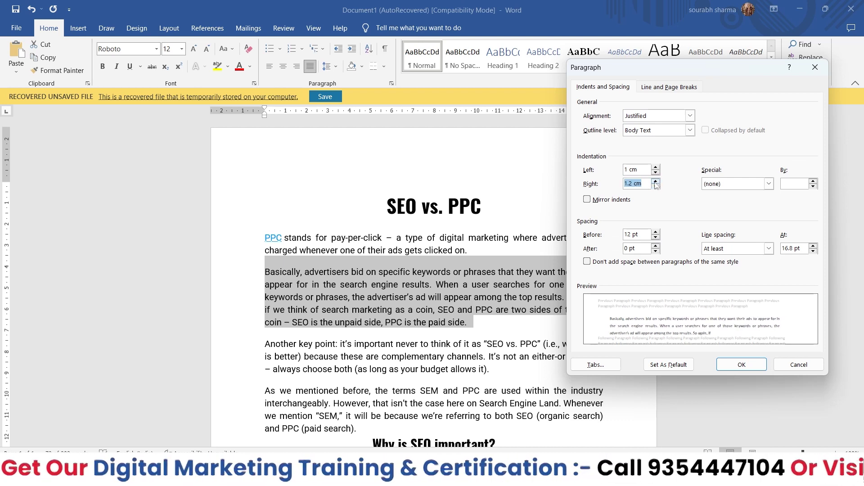
pyautogui.click(656, 181)
pyautogui.click(655, 180)
pyautogui.click(655, 181)
pyautogui.click(655, 181)
pyautogui.click(656, 181)
pyautogui.click(655, 181)
pyautogui.click(656, 181)
# Raise the left indent to 2 cm and apply both 2 cm indents
pyautogui.click(656, 168)
pyautogui.click(656, 167)
pyautogui.click(656, 167)
pyautogui.click(656, 168)
pyautogui.click(656, 167)
pyautogui.click(655, 167)
pyautogui.click(655, 167)
pyautogui.click(656, 167)
pyautogui.click(655, 168)
pyautogui.click(656, 167)
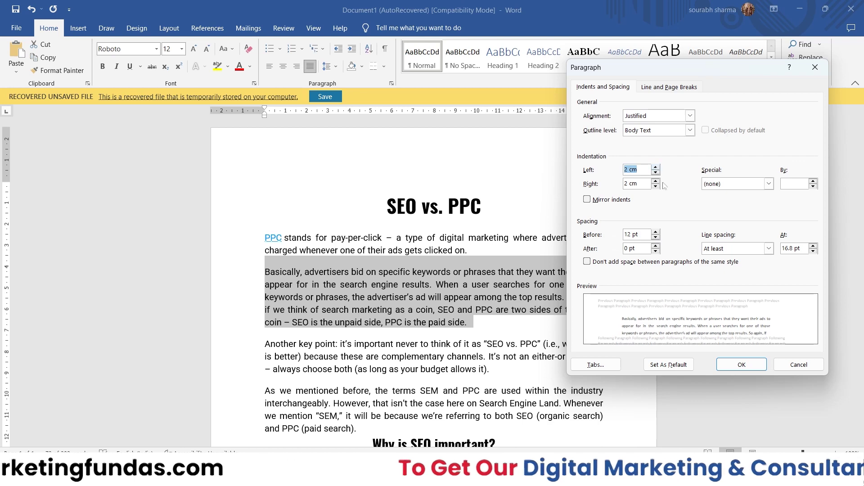
pyautogui.click(741, 364)
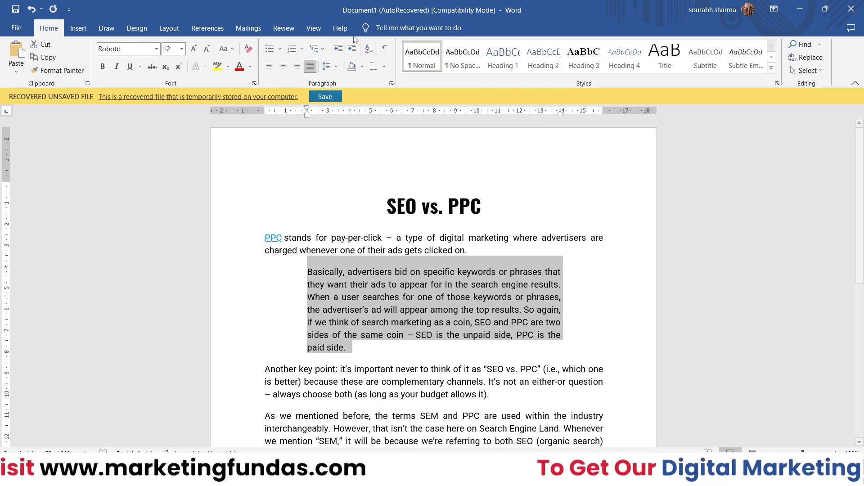
pyautogui.click(392, 84)
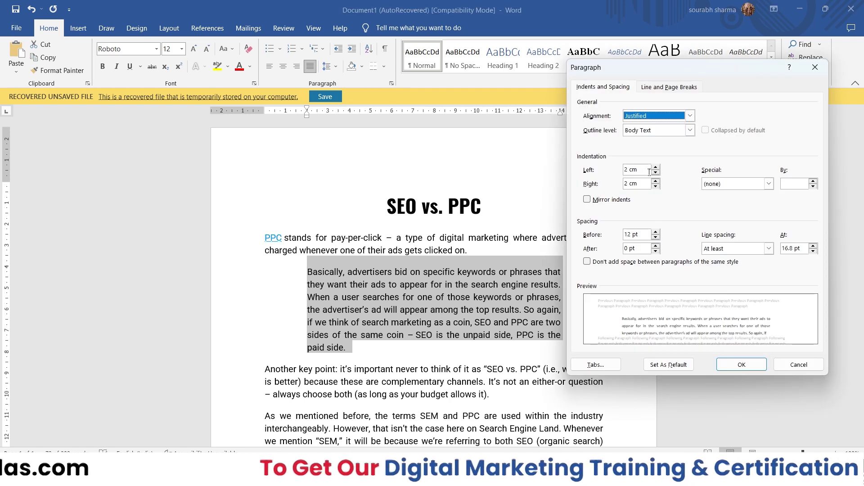
# Set the 2 cm indents as default for this document only, then undo with Ctrl+Z
pyautogui.click(668, 364)
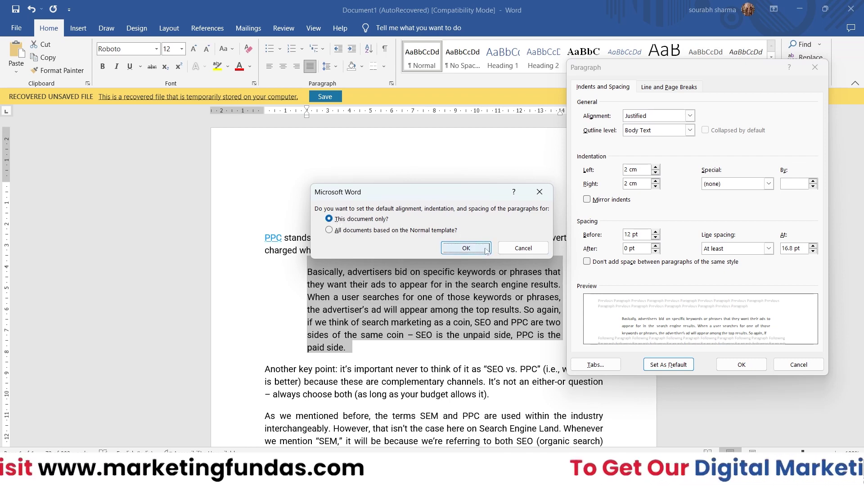
pyautogui.click(466, 248)
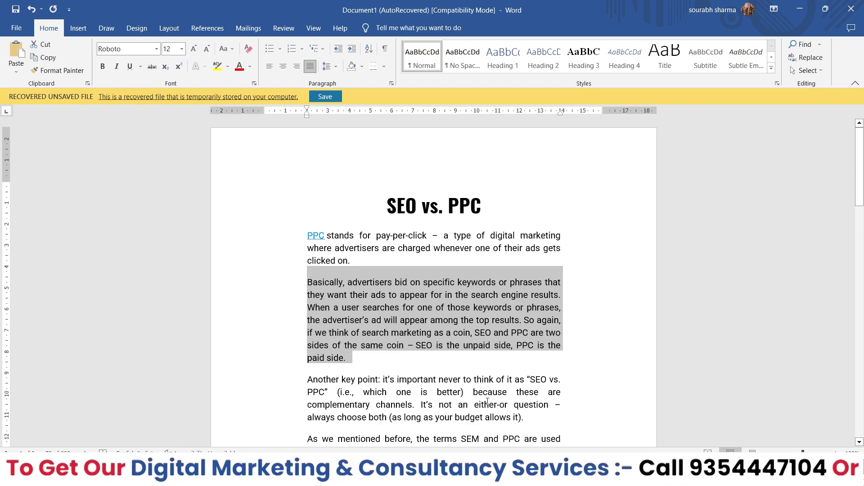
pyautogui.scroll(-15, 487, 401)
pyautogui.scroll(15, 487, 401)
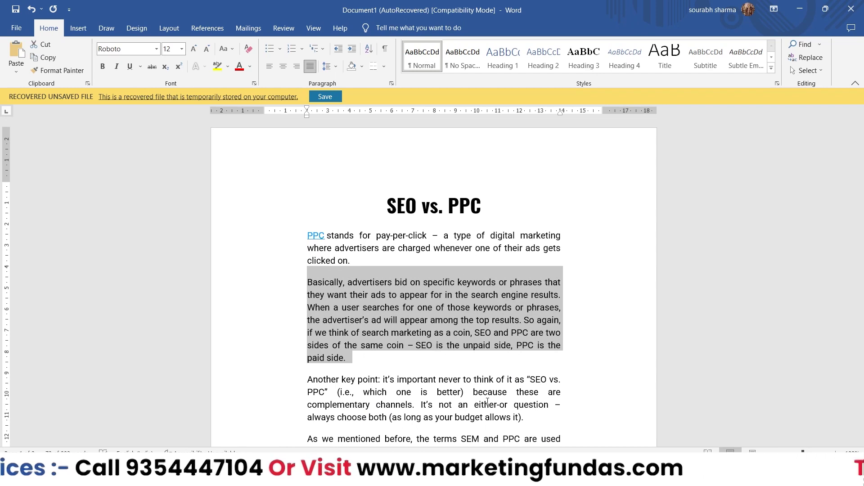
pyautogui.hotkey('ctrl', 'z')
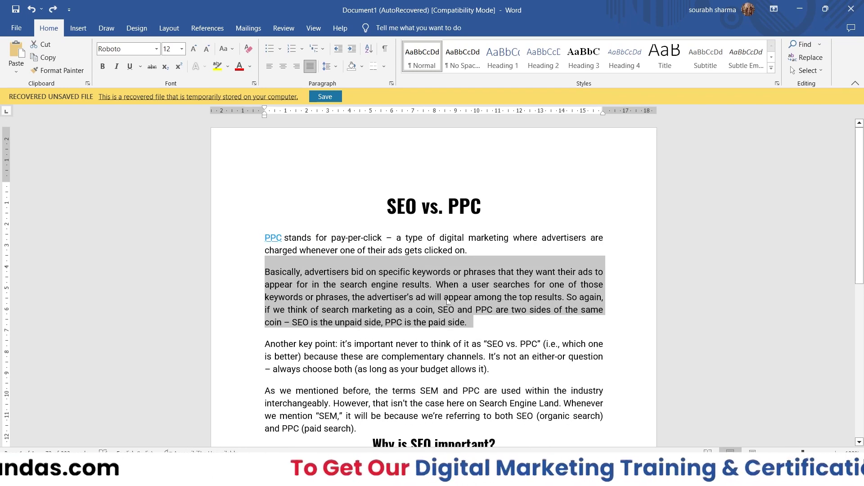
pyautogui.click(448, 298)
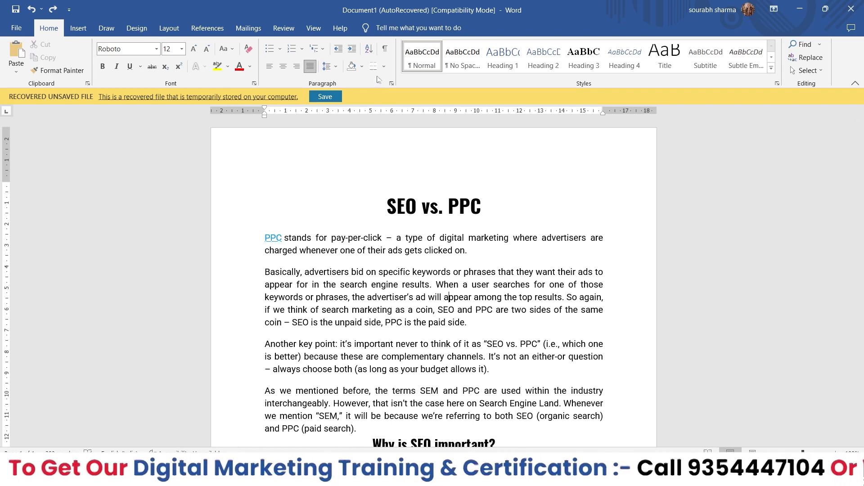
pyautogui.click(391, 84)
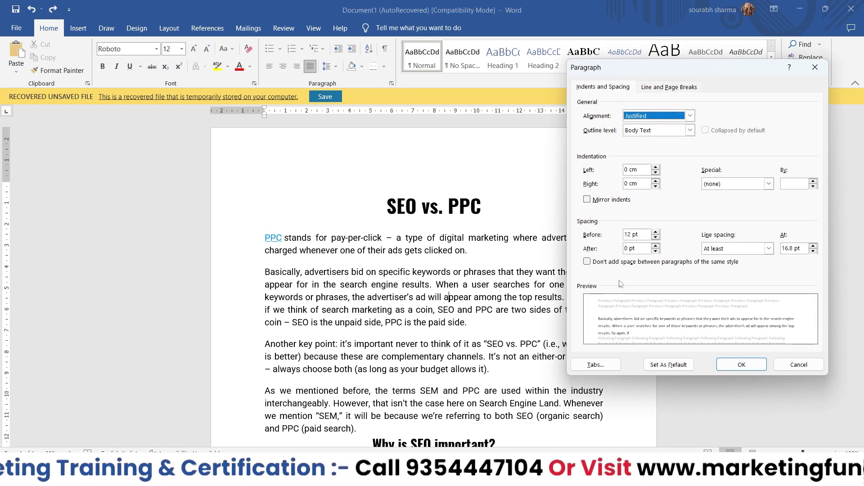
pyautogui.click(768, 185)
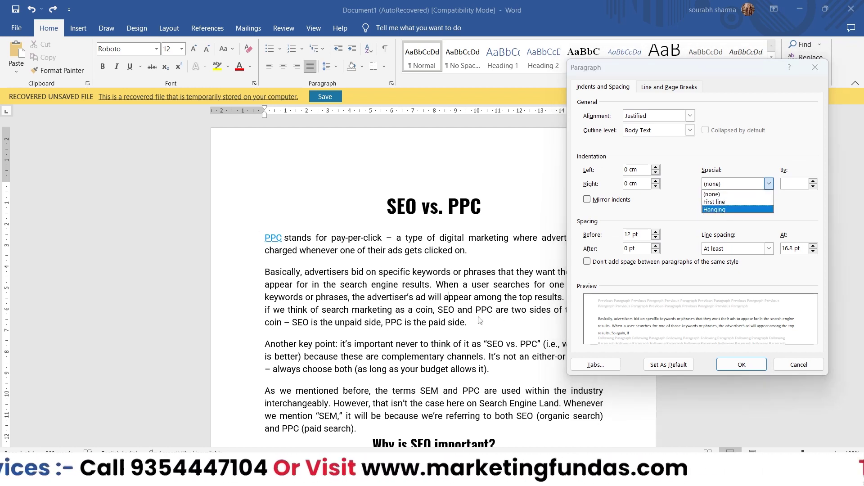
pyautogui.click(742, 365)
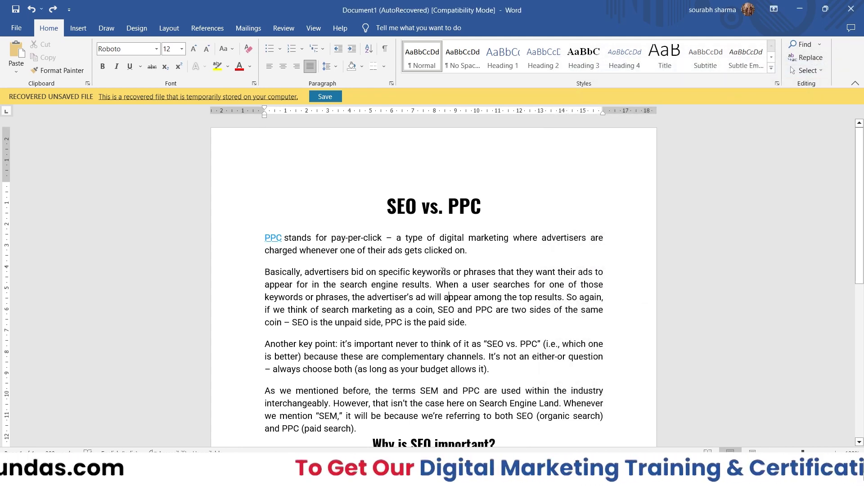
pyautogui.hotkey('alt', 'Tab')
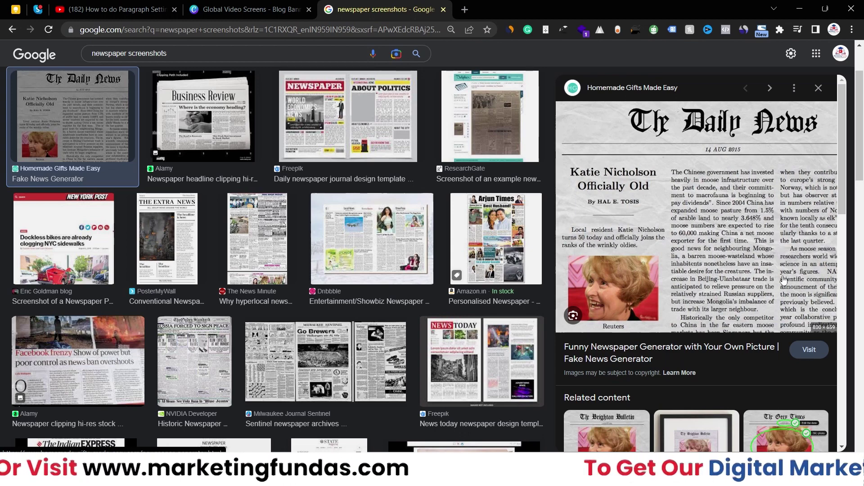
pyautogui.hotkey('alt', 'Tab')
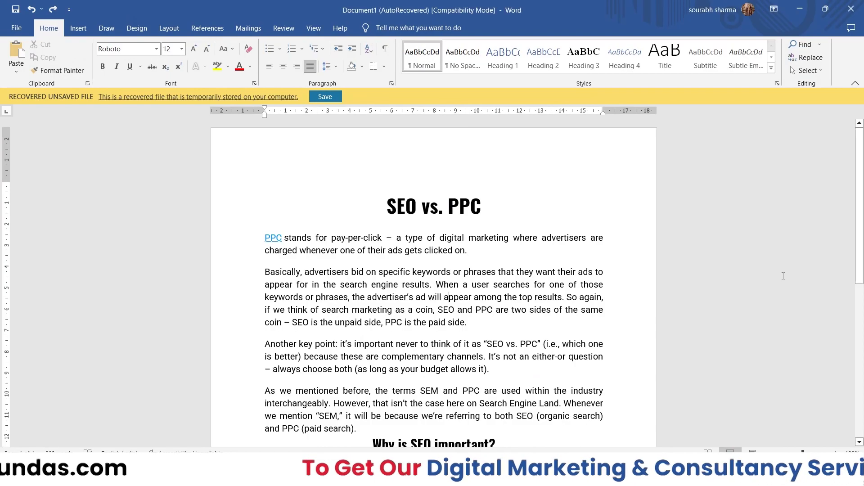
# Give the 'Basically' paragraph a First line special indent
pyautogui.moveTo(470, 323); pyautogui.dragTo(281, 261)
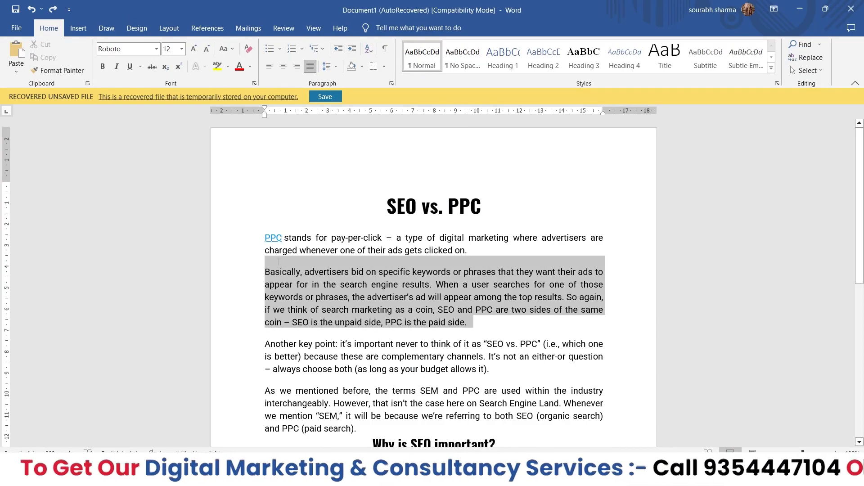
pyautogui.click(391, 84)
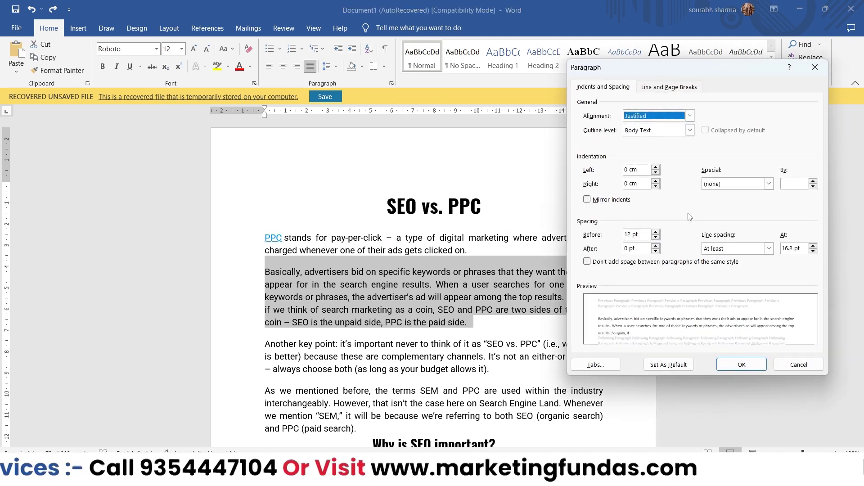
pyautogui.click(768, 187)
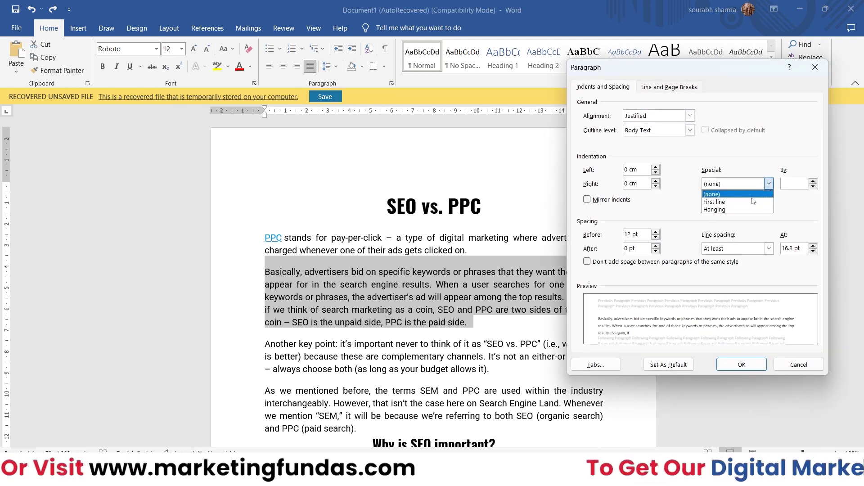
pyautogui.click(737, 203)
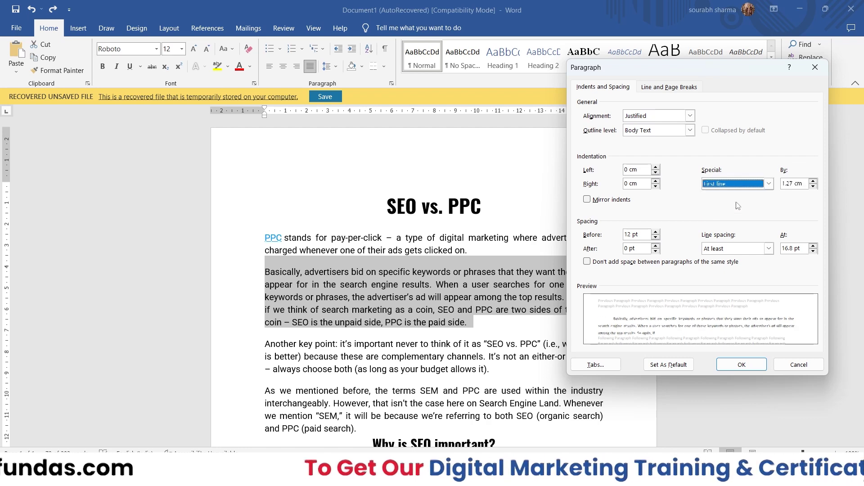
pyautogui.click(741, 364)
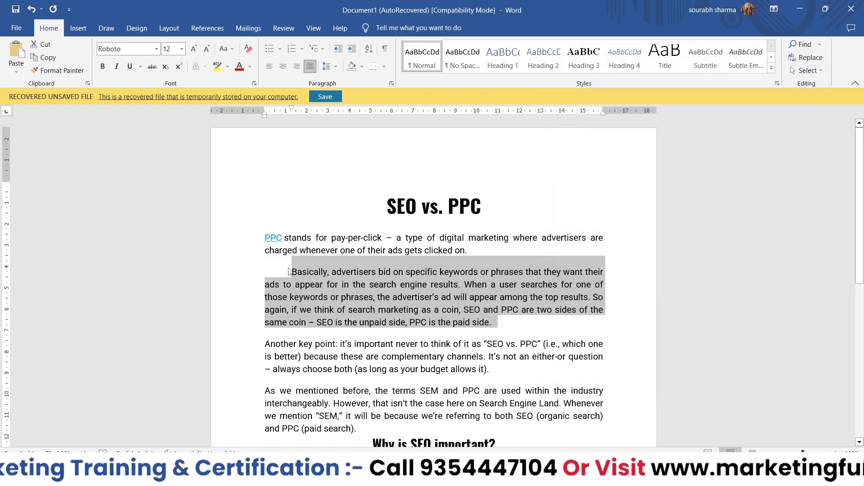
# Switch the paragraph's special indent to Hanging by 1.27 cm
pyautogui.moveTo(509, 327); pyautogui.dragTo(292, 270)
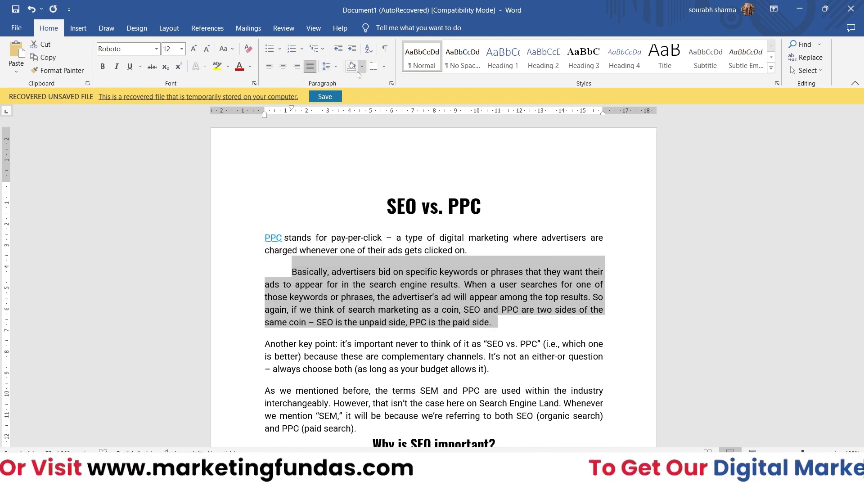
pyautogui.click(392, 83)
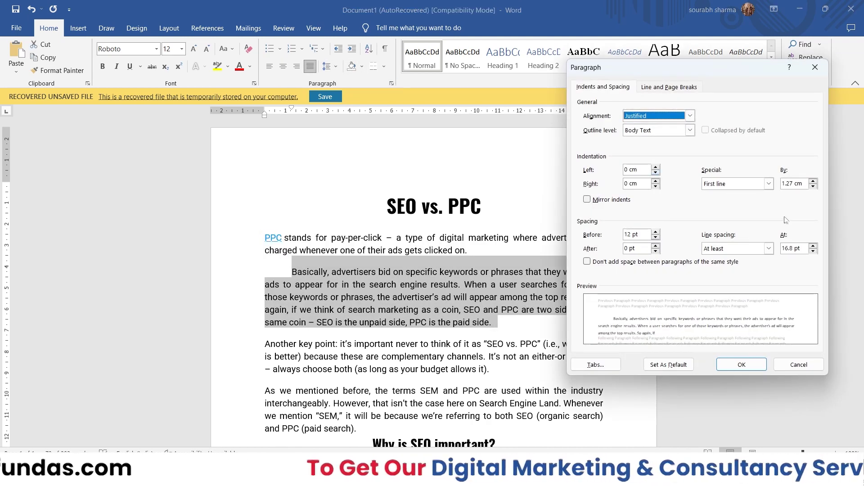
pyautogui.click(769, 183)
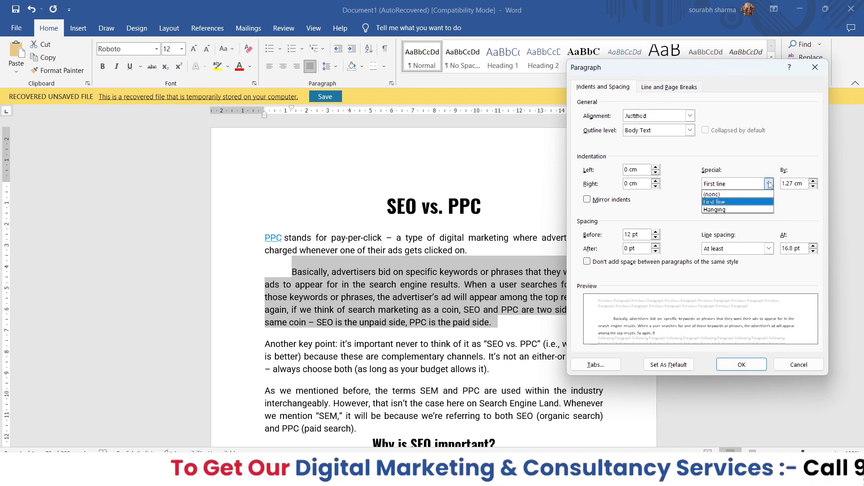
pyautogui.click(717, 210)
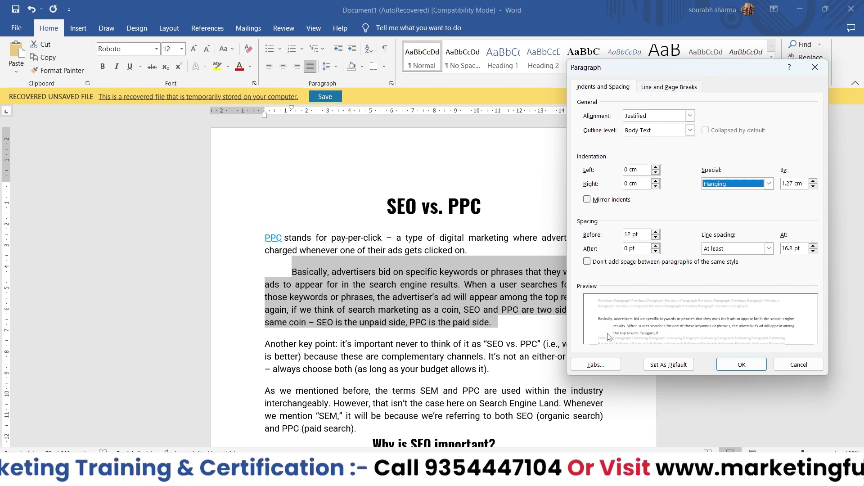
pyautogui.click(740, 362)
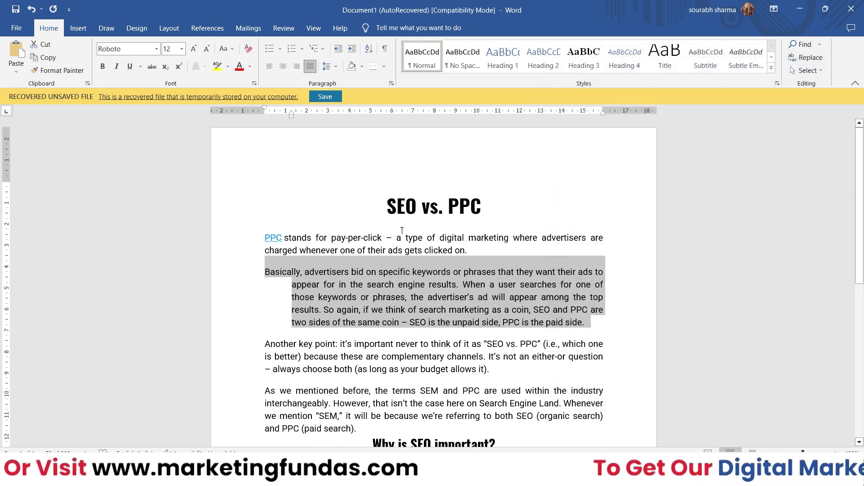
# Select the 'As we mentioned before…' paragraph and set its space before to 12 pt
pyautogui.click(436, 322)
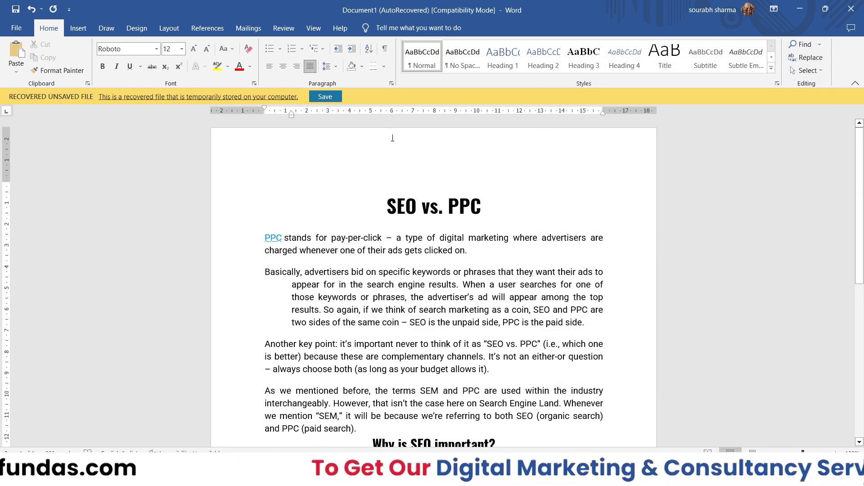
pyautogui.click(391, 83)
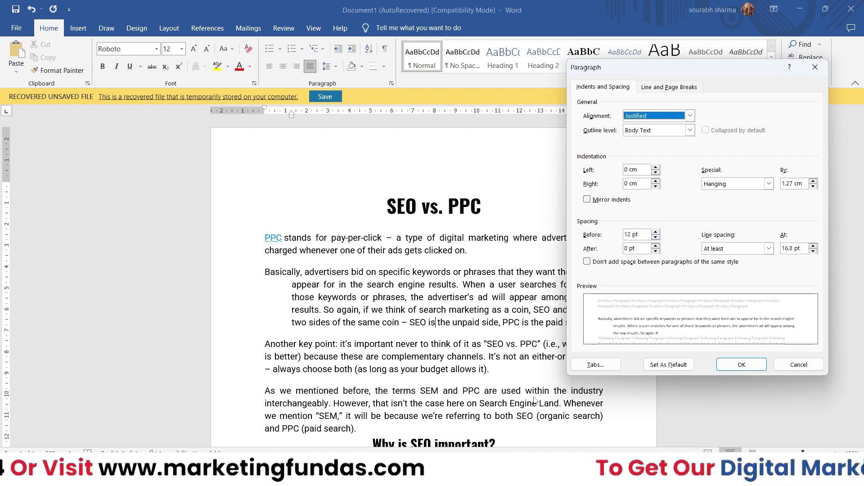
pyautogui.click(793, 363)
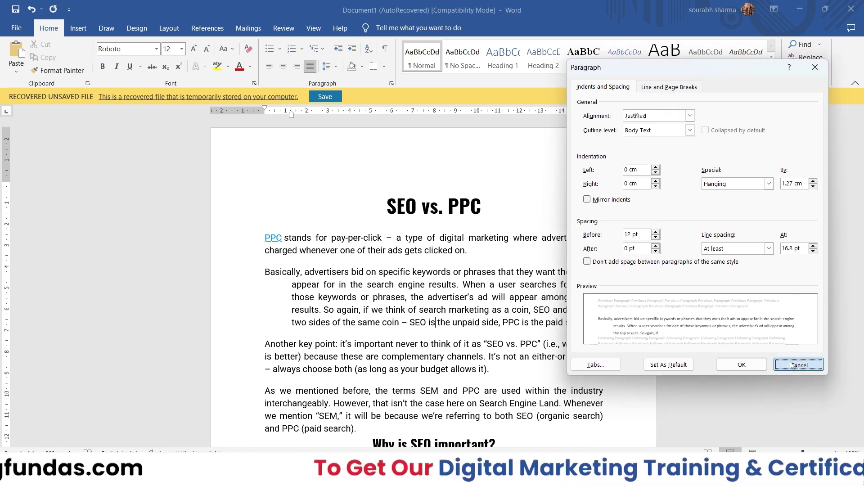
pyautogui.moveTo(358, 431); pyautogui.dragTo(266, 387)
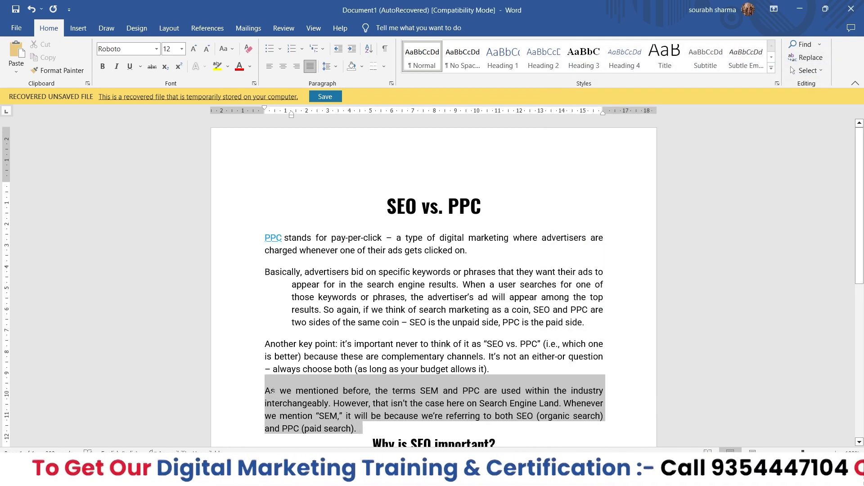
pyautogui.click(391, 84)
pyautogui.click(655, 231)
pyautogui.click(655, 232)
pyautogui.click(655, 231)
pyautogui.click(655, 231)
pyautogui.click(654, 232)
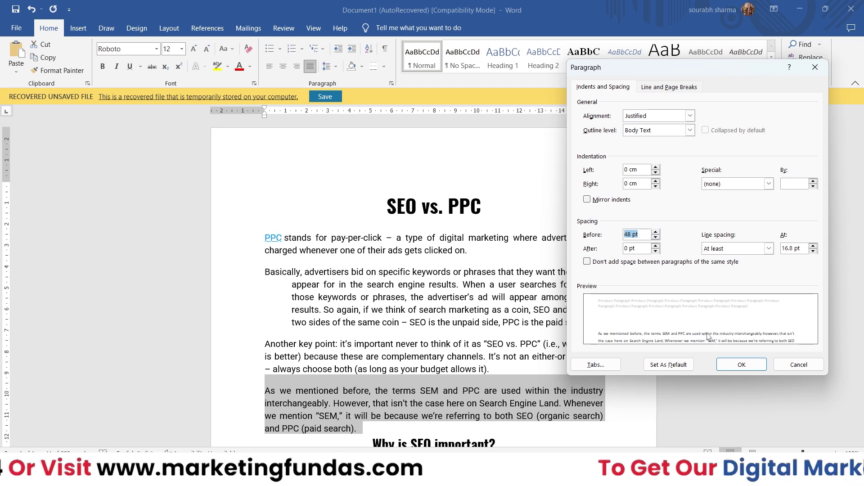
pyautogui.click(657, 238)
pyautogui.click(657, 237)
pyautogui.click(657, 238)
pyautogui.click(657, 237)
pyautogui.click(657, 237)
pyautogui.click(657, 238)
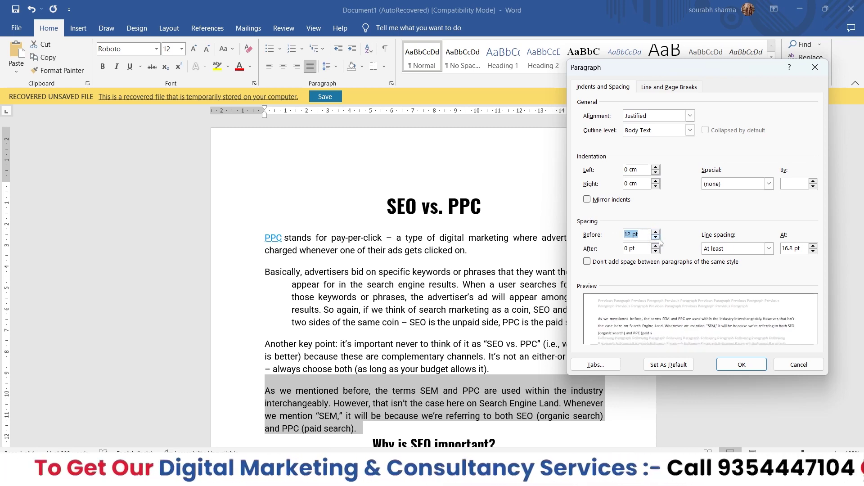
# Set its space after to 24 pt, apply, and review the settings
pyautogui.click(655, 246)
pyautogui.click(655, 246)
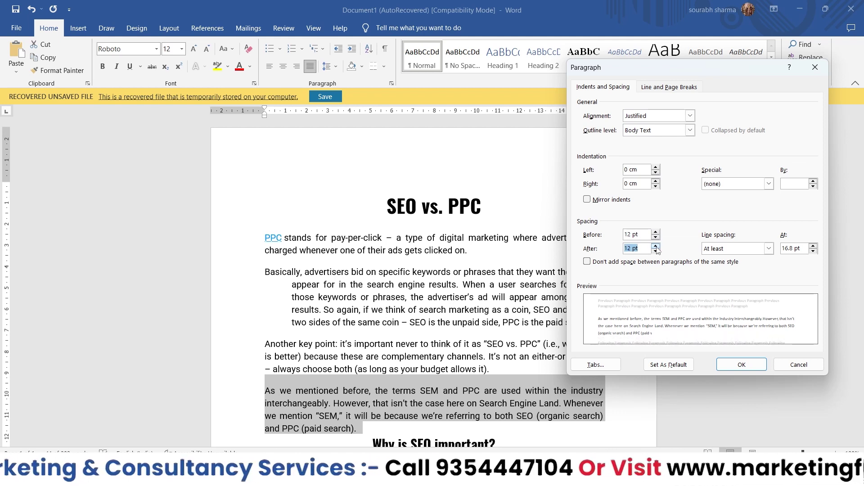
pyautogui.click(655, 252)
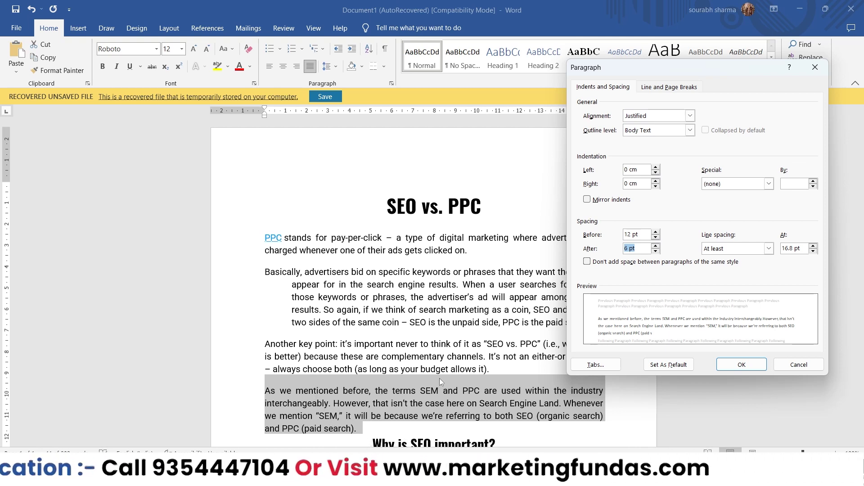
pyautogui.click(655, 247)
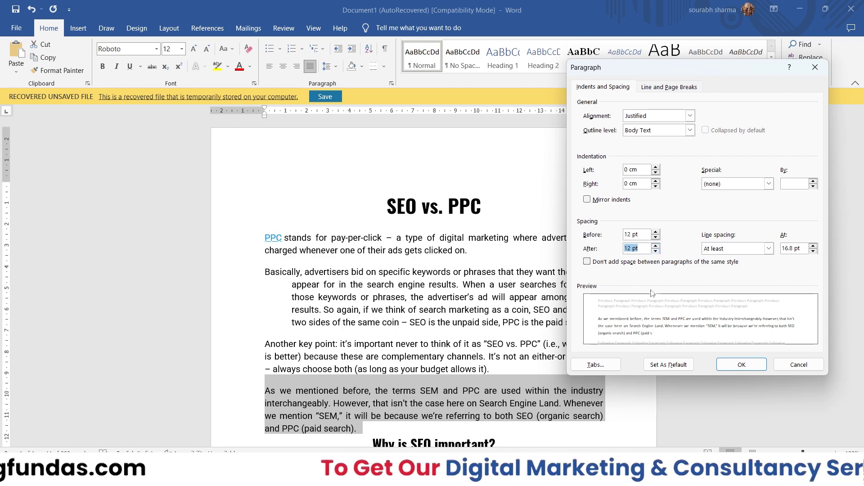
pyautogui.click(656, 246)
pyautogui.click(656, 246)
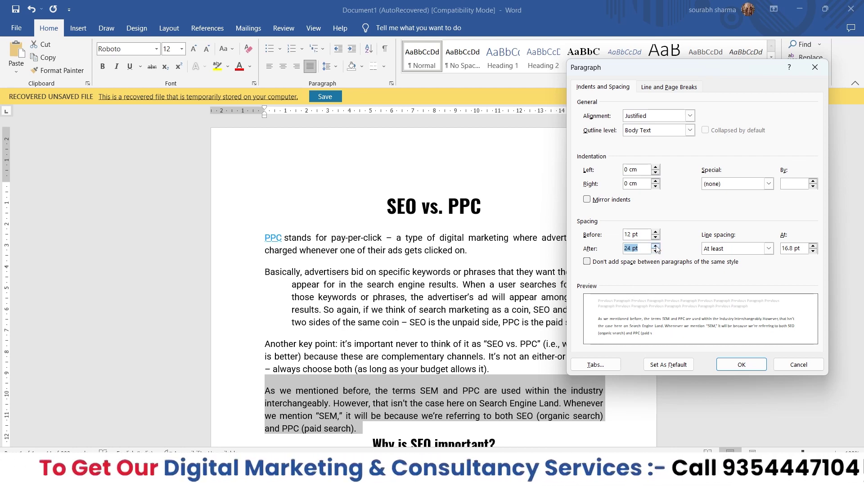
pyautogui.click(741, 364)
pyautogui.scroll(-4, 356, 309)
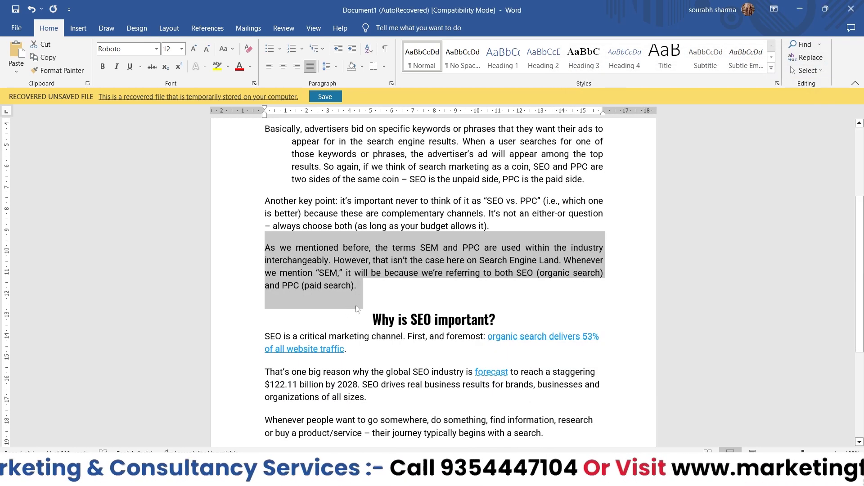
pyautogui.click(392, 84)
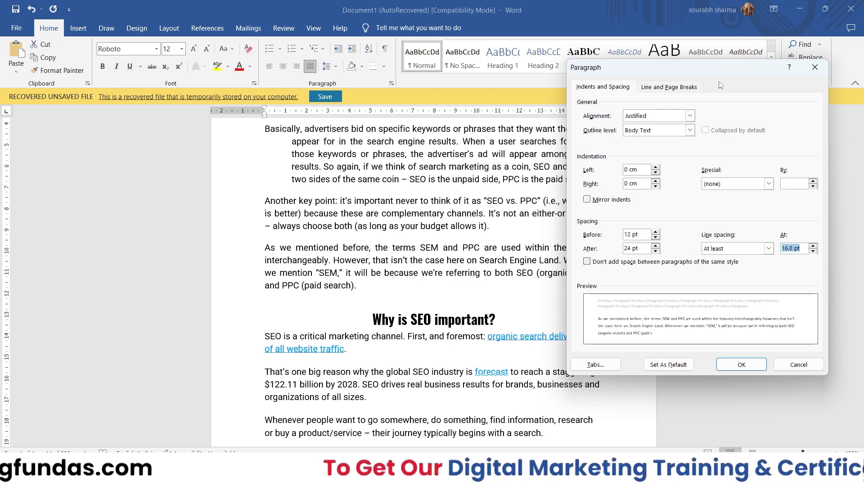
pyautogui.click(813, 72)
# Select the entire document with Ctrl+A
pyautogui.click(483, 299)
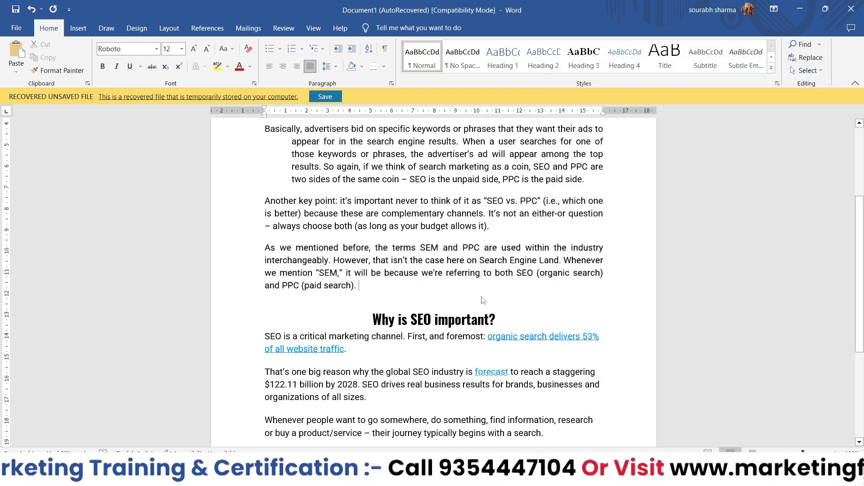
pyautogui.scroll(4, 483, 300)
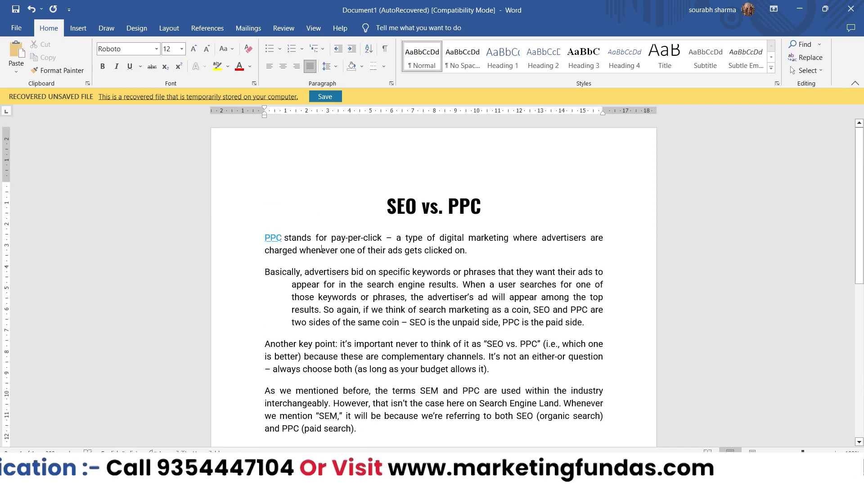
pyautogui.scroll(-5, 445, 343)
pyautogui.scroll(5, 445, 343)
pyautogui.hotkey('ctrl', 'a')
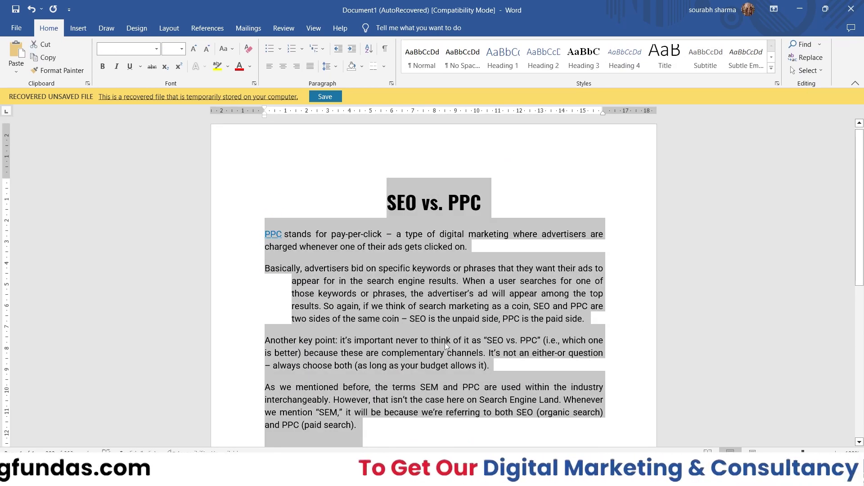
pyautogui.scroll(-4, 428, 309)
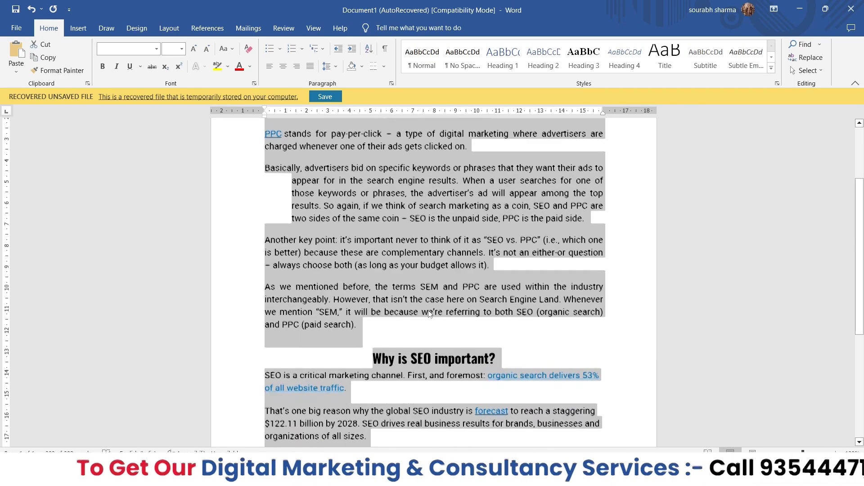
pyautogui.scroll(4, 489, 215)
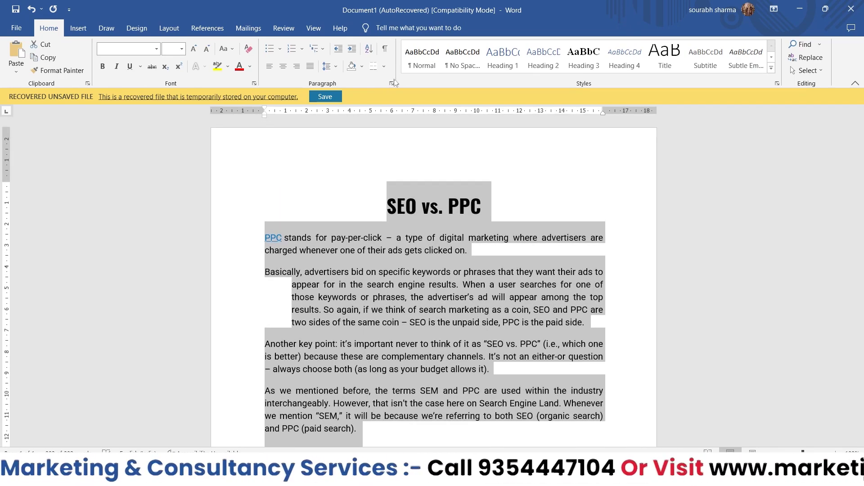
# Set all the text's alignment to Centered in the Paragraph dialog
pyautogui.click(392, 83)
pyautogui.click(690, 117)
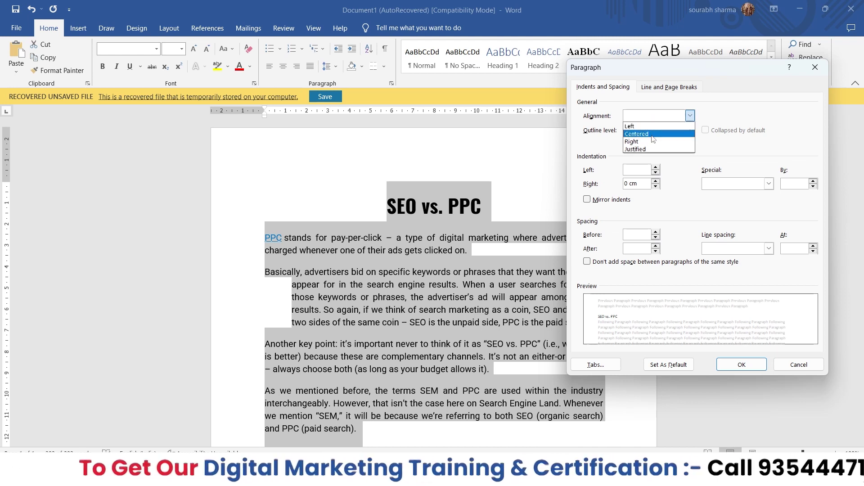
pyautogui.click(653, 135)
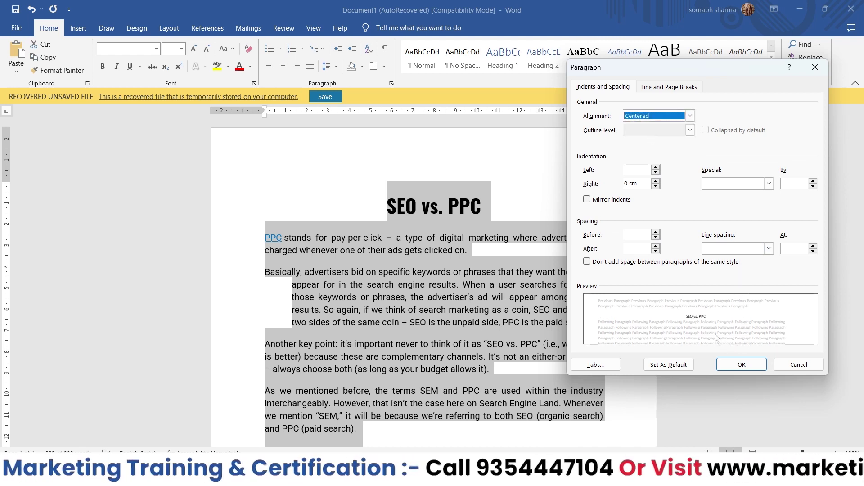
pyautogui.click(741, 364)
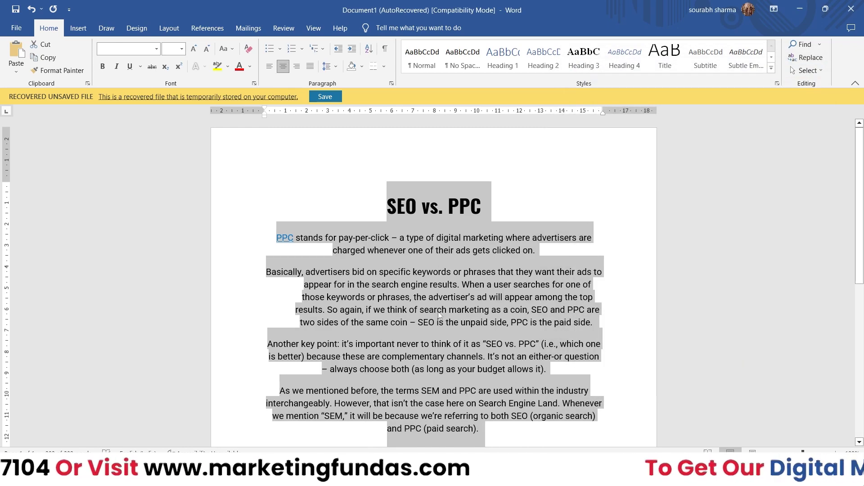
pyautogui.scroll(-5, 439, 315)
pyautogui.scroll(-2, 438, 312)
pyautogui.scroll(5, 439, 311)
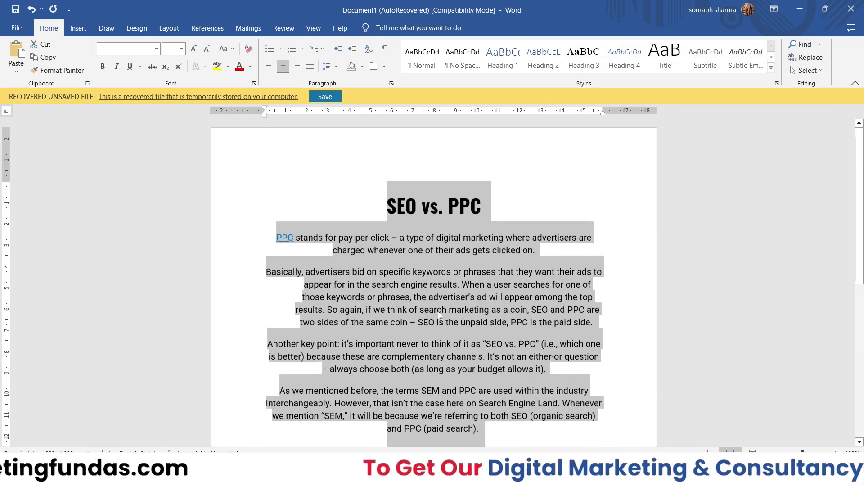
pyautogui.scroll(-5, 439, 311)
pyautogui.scroll(6, 439, 311)
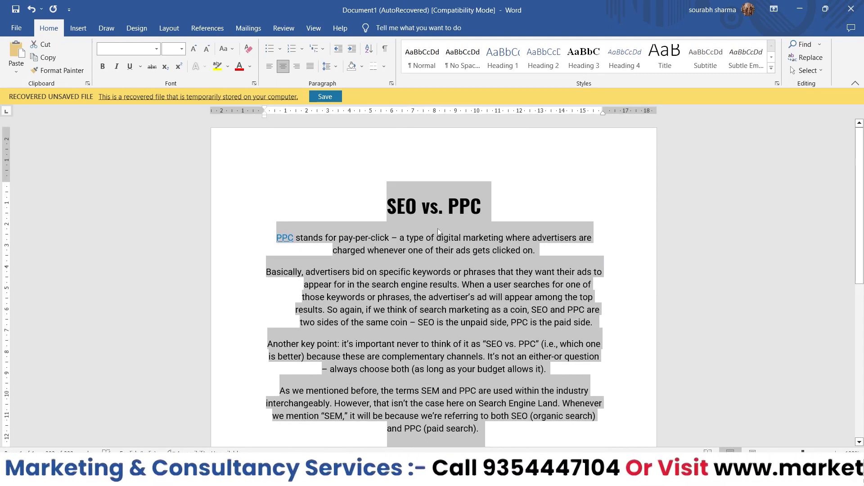
pyautogui.click(383, 67)
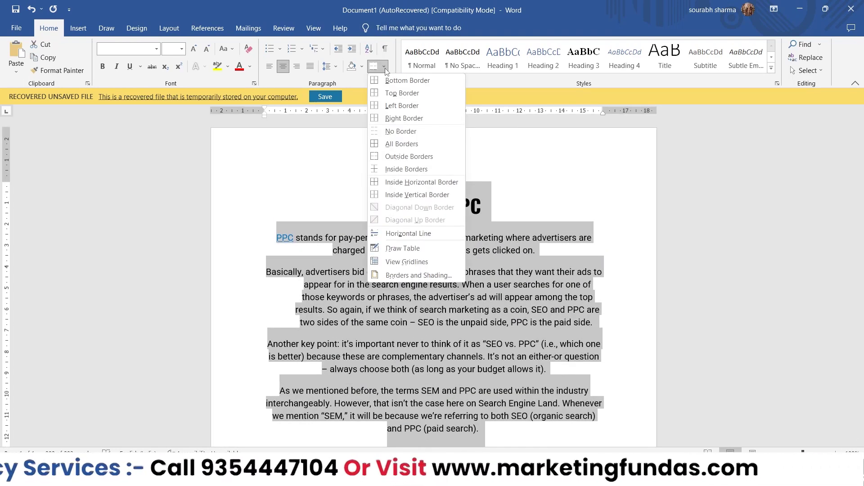